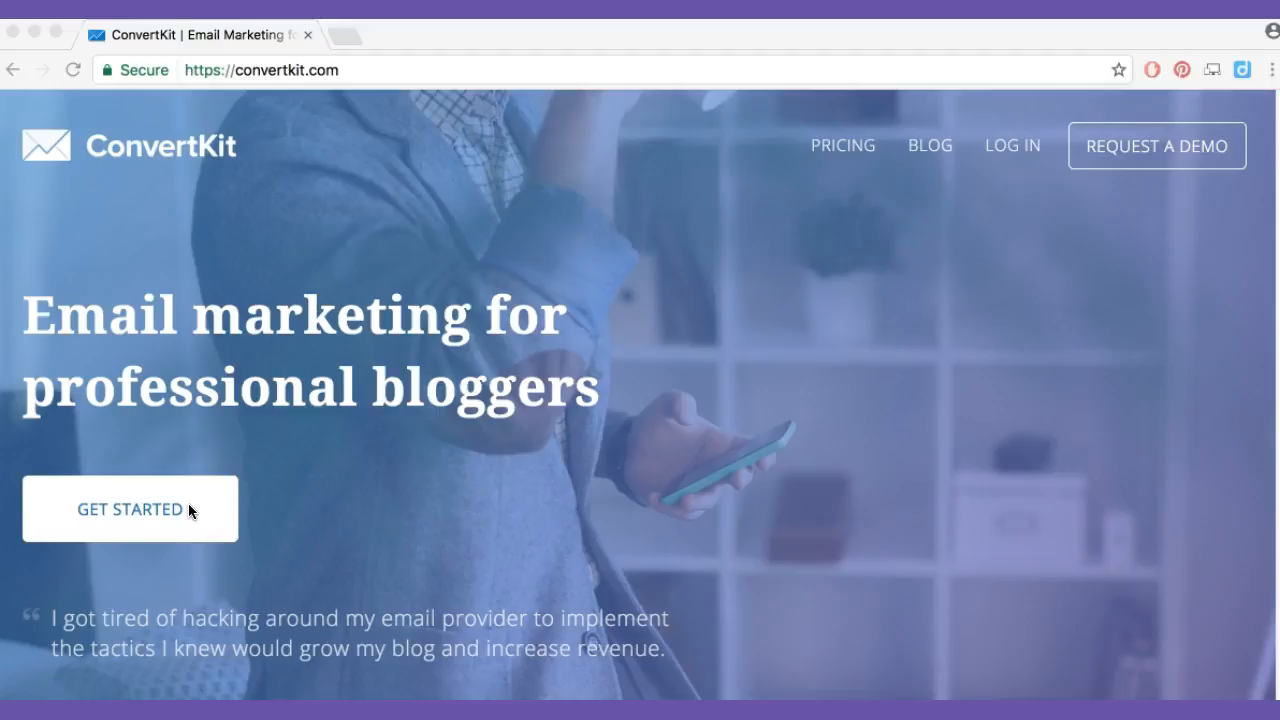
Go to the ConvertKit login and open the account's forms overview
{"action": "left_click", "coordinate": [1032, 155]}
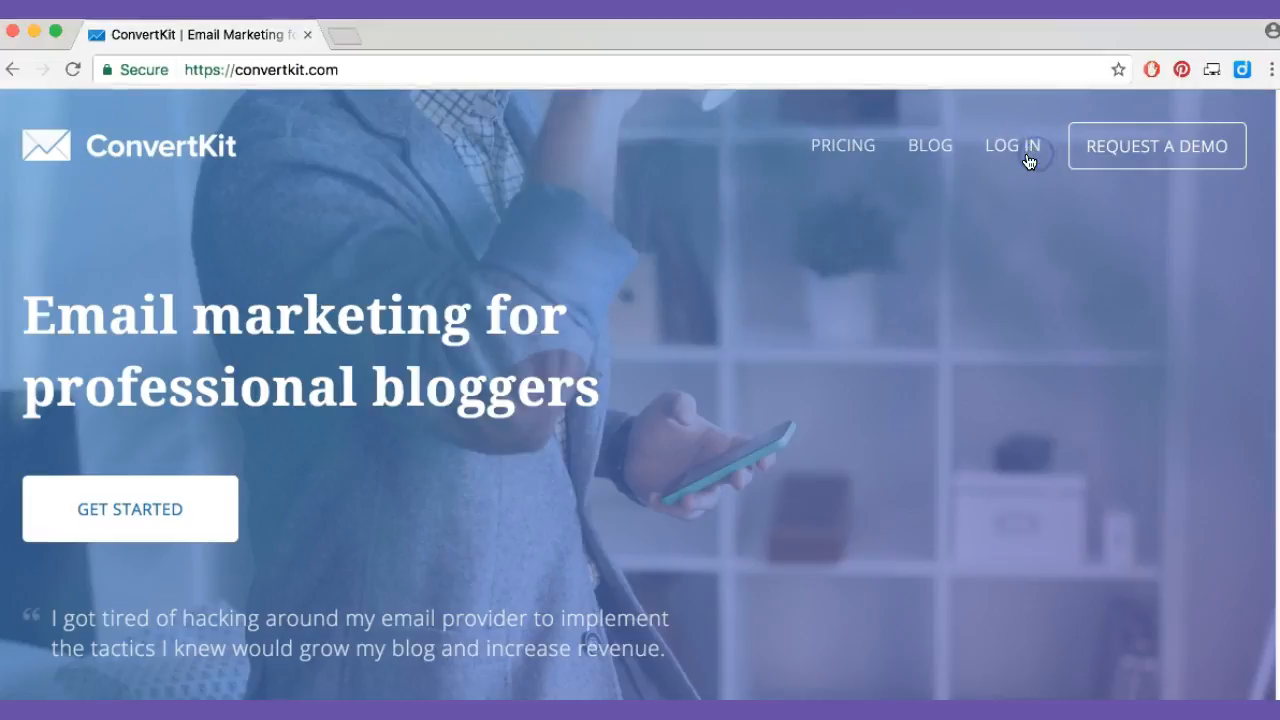
{"action": "left_click", "coordinate": [1008, 147]}
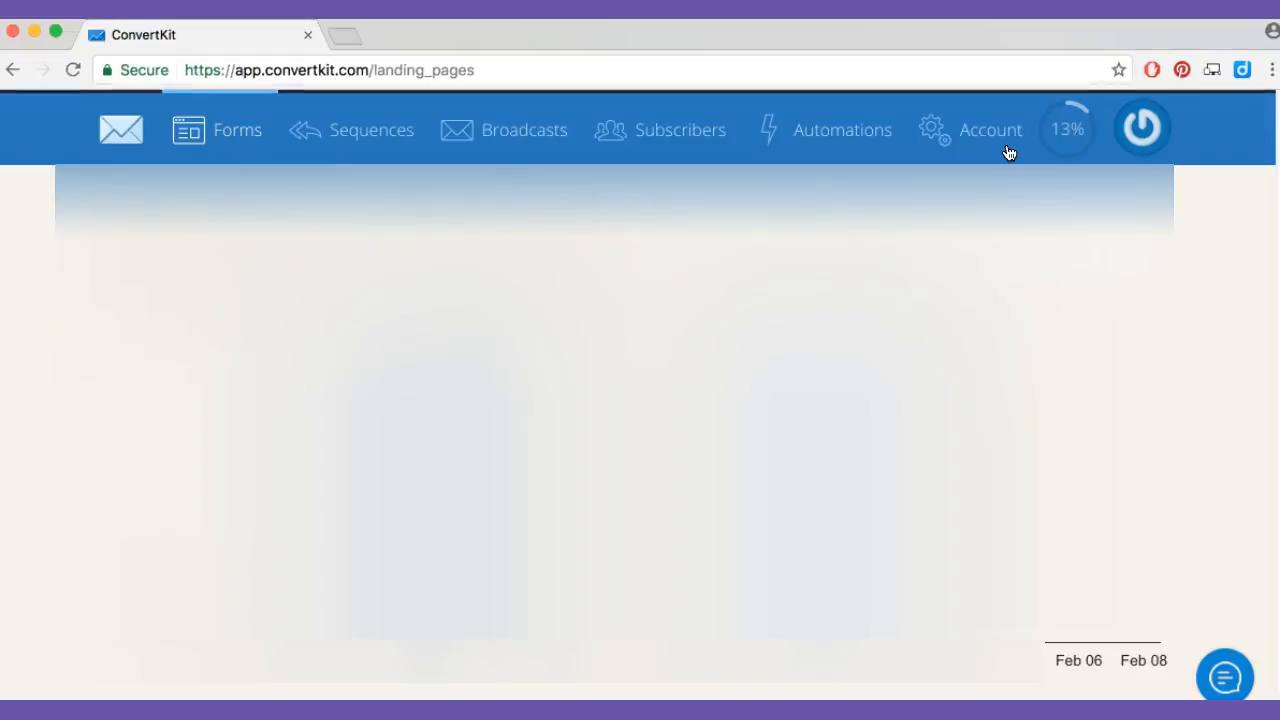
{"action": "left_click", "coordinate": [543, 198]}
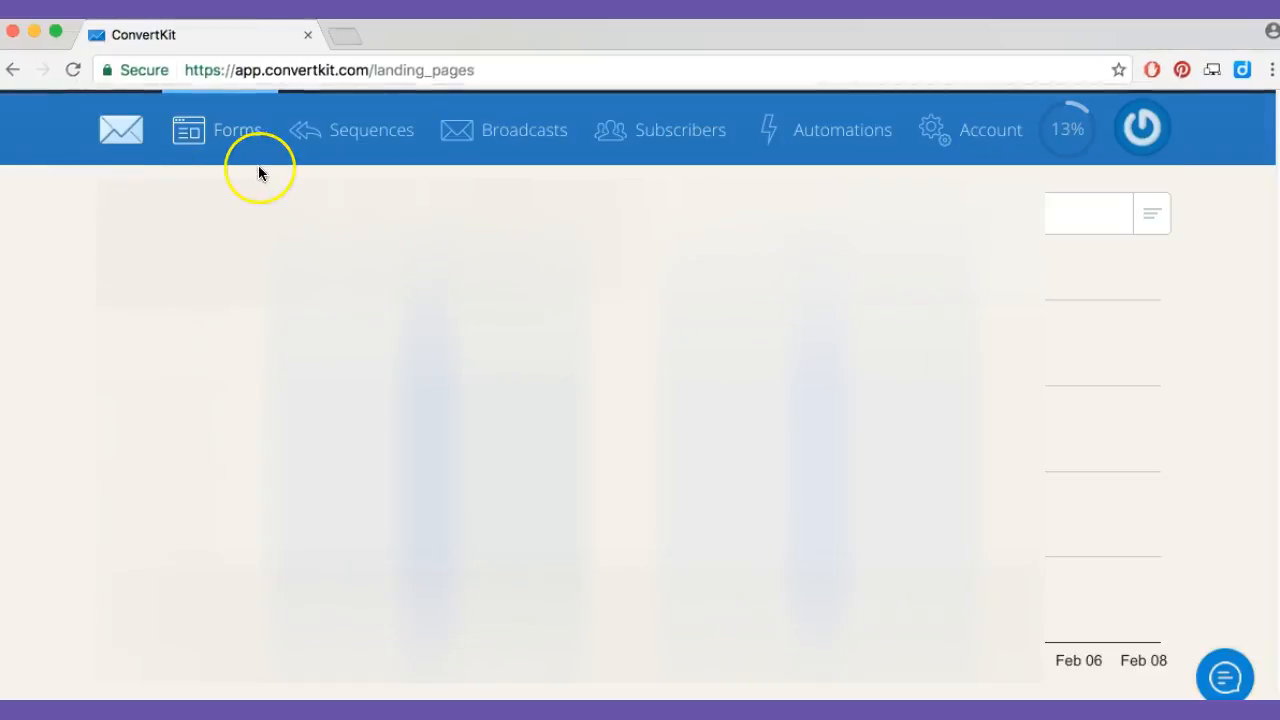
{"action": "left_click", "coordinate": [225, 170]}
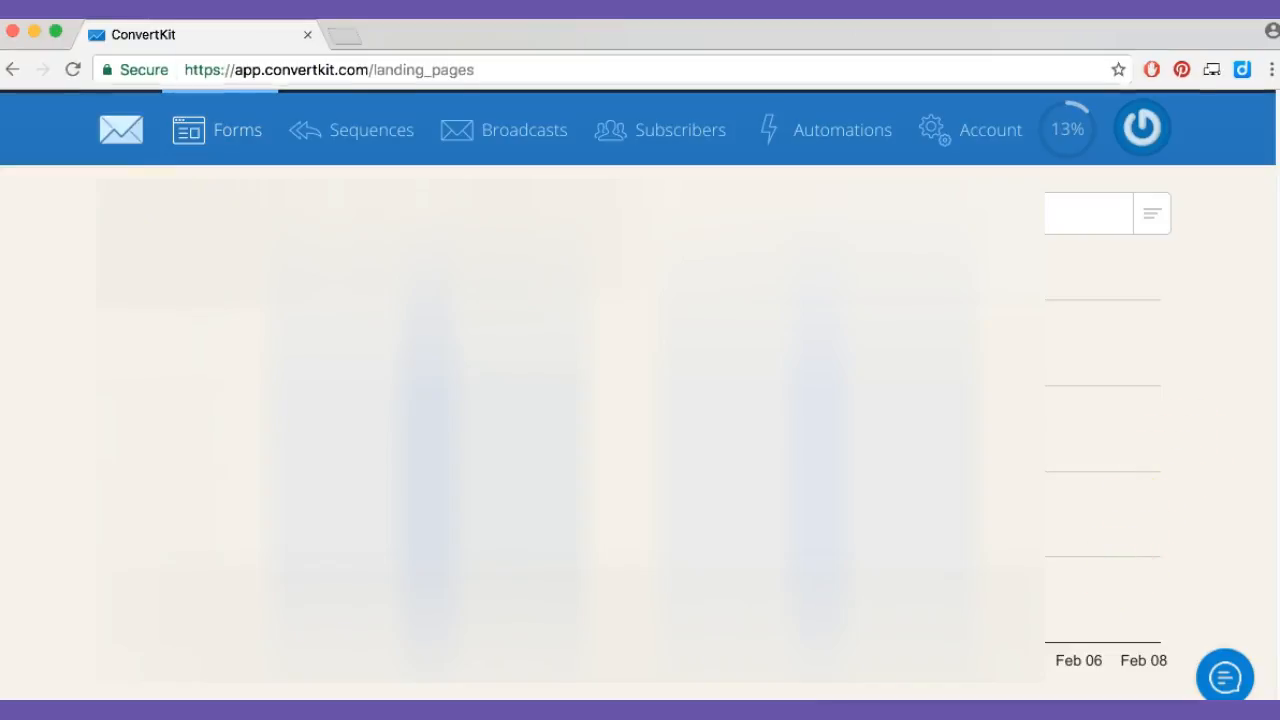
Create a new embeddable form using the Full form style
{"action": "scroll", "coordinate": [1082, 262], "scroll_direction": "down", "scroll_amount": 5}
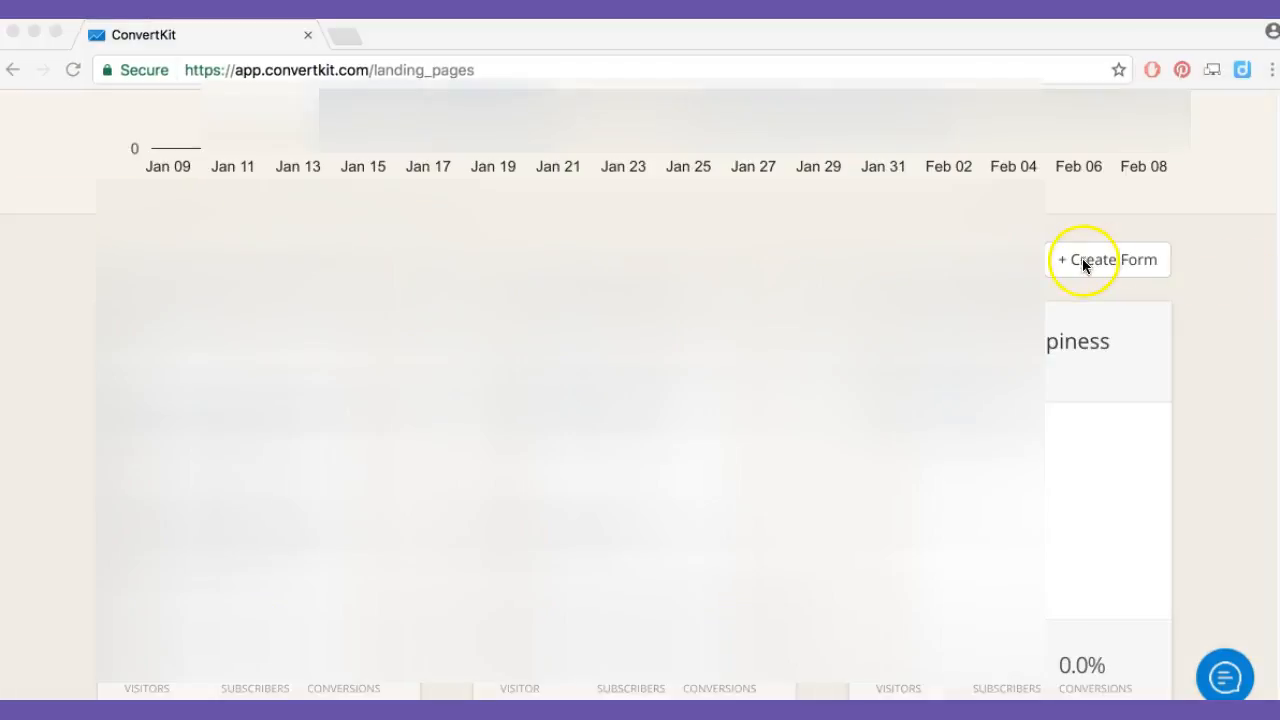
{"action": "left_click", "coordinate": [1136, 265]}
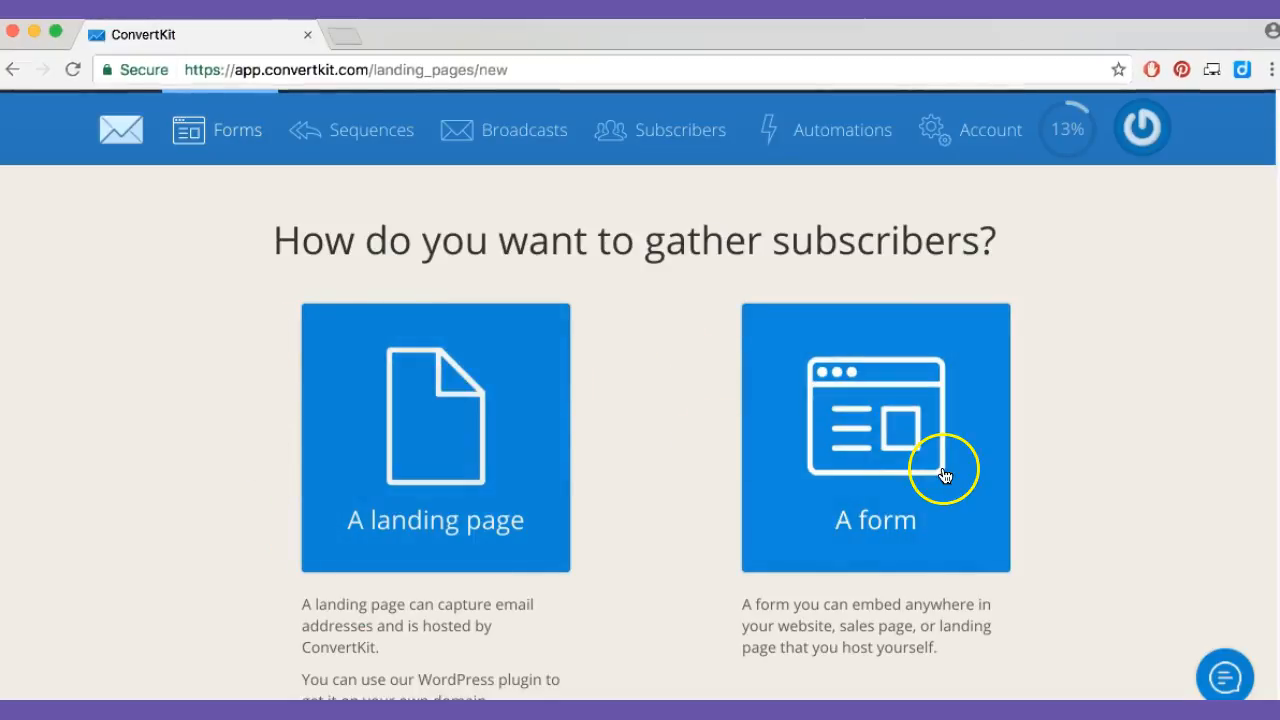
{"action": "left_click", "coordinate": [893, 438]}
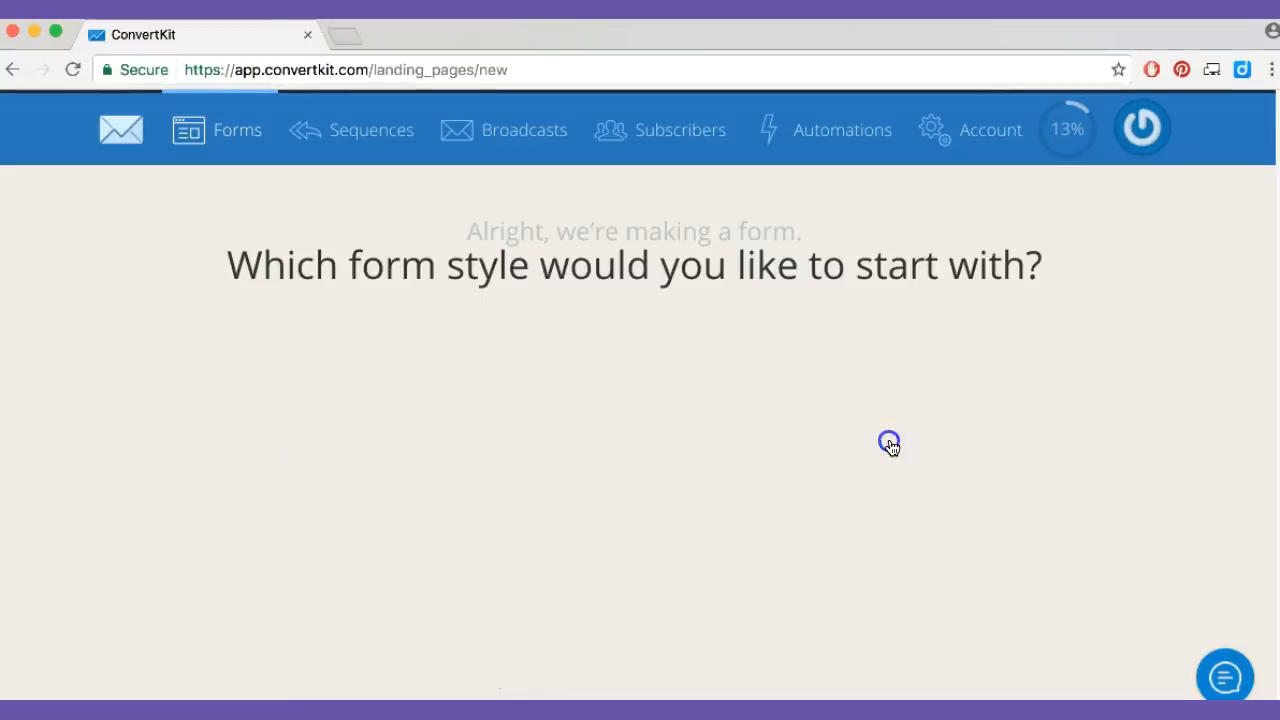
{"action": "left_click", "coordinate": [586, 463]}
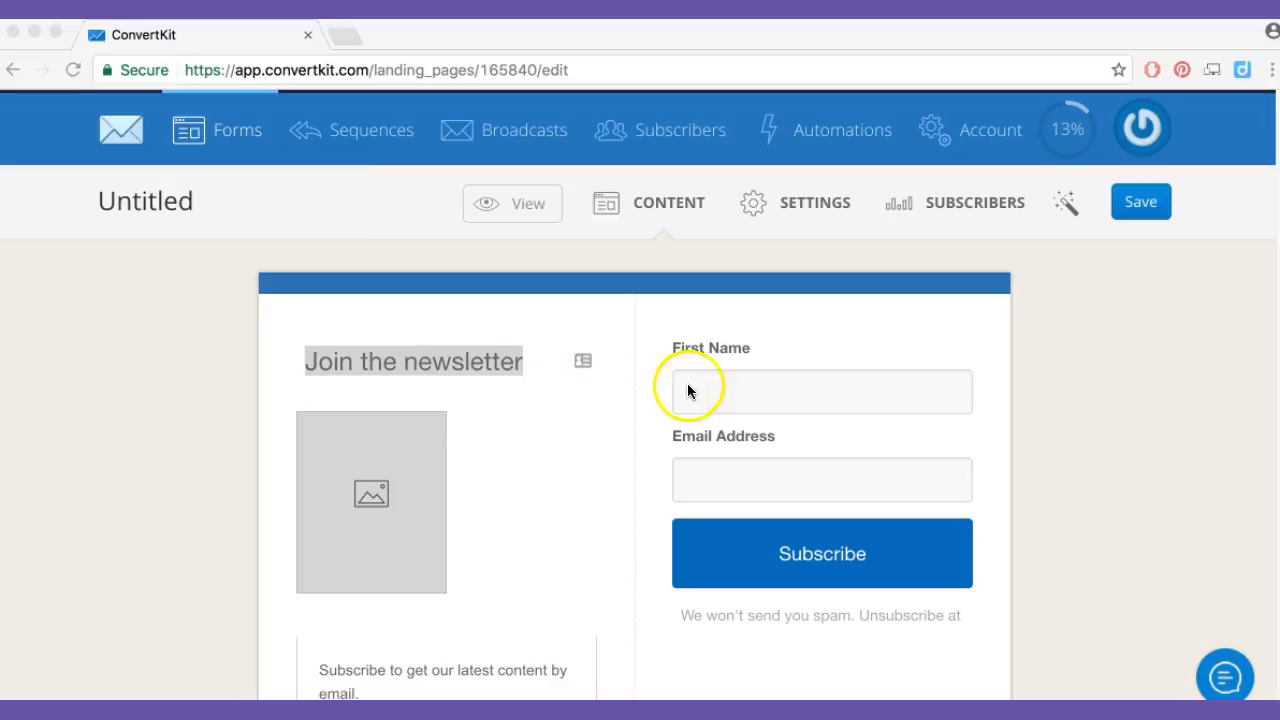
Change the form's accent color to teal 30a3b0
{"action": "left_click", "coordinate": [738, 346]}
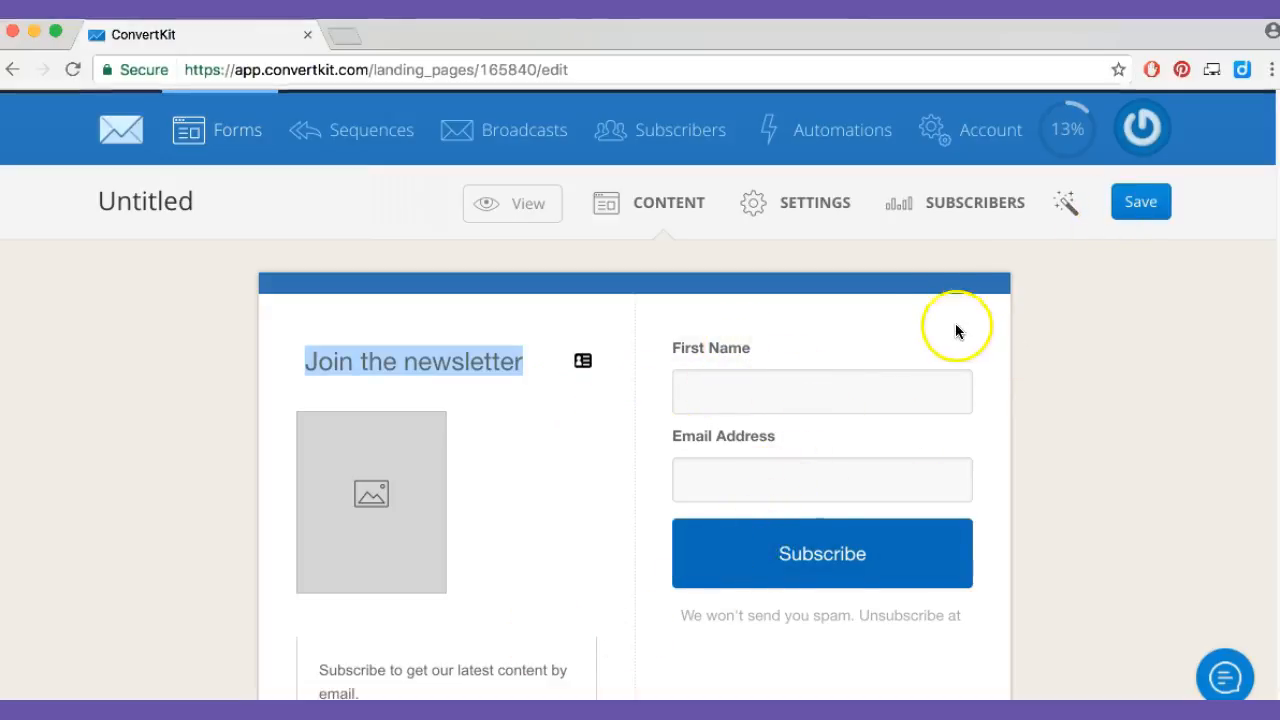
{"action": "left_click", "coordinate": [1067, 205]}
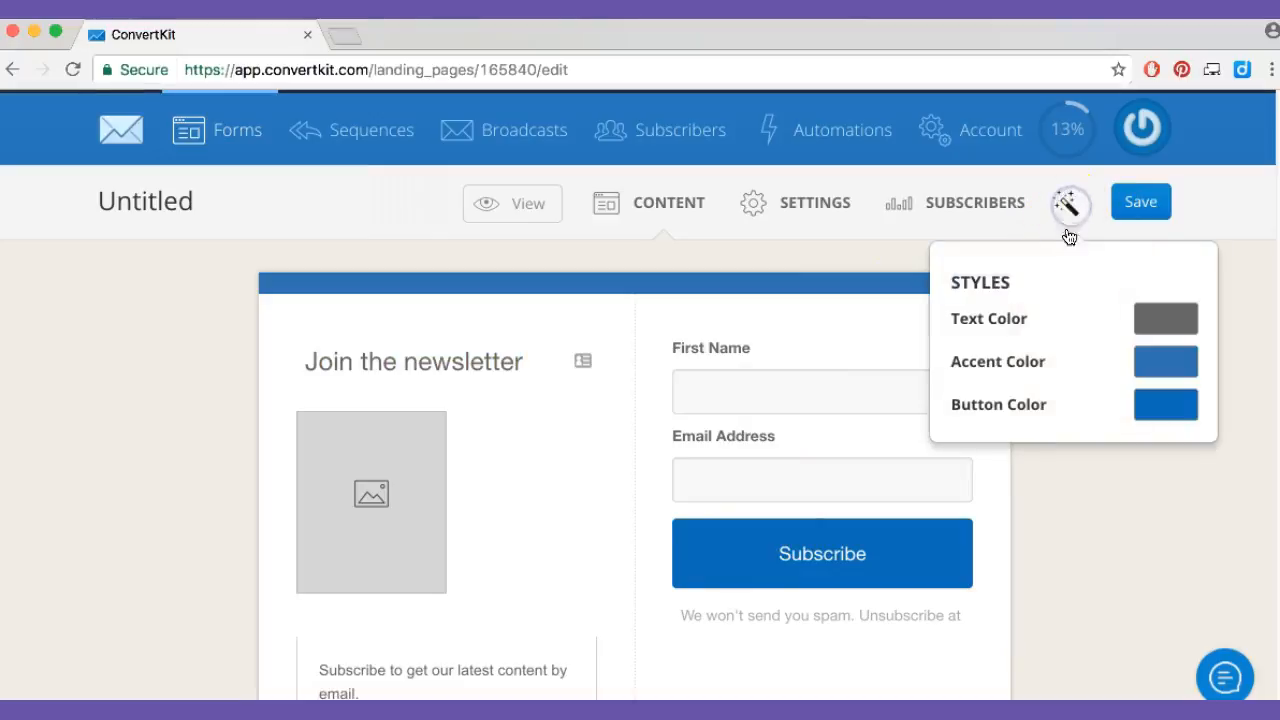
{"action": "left_click", "coordinate": [1164, 354]}
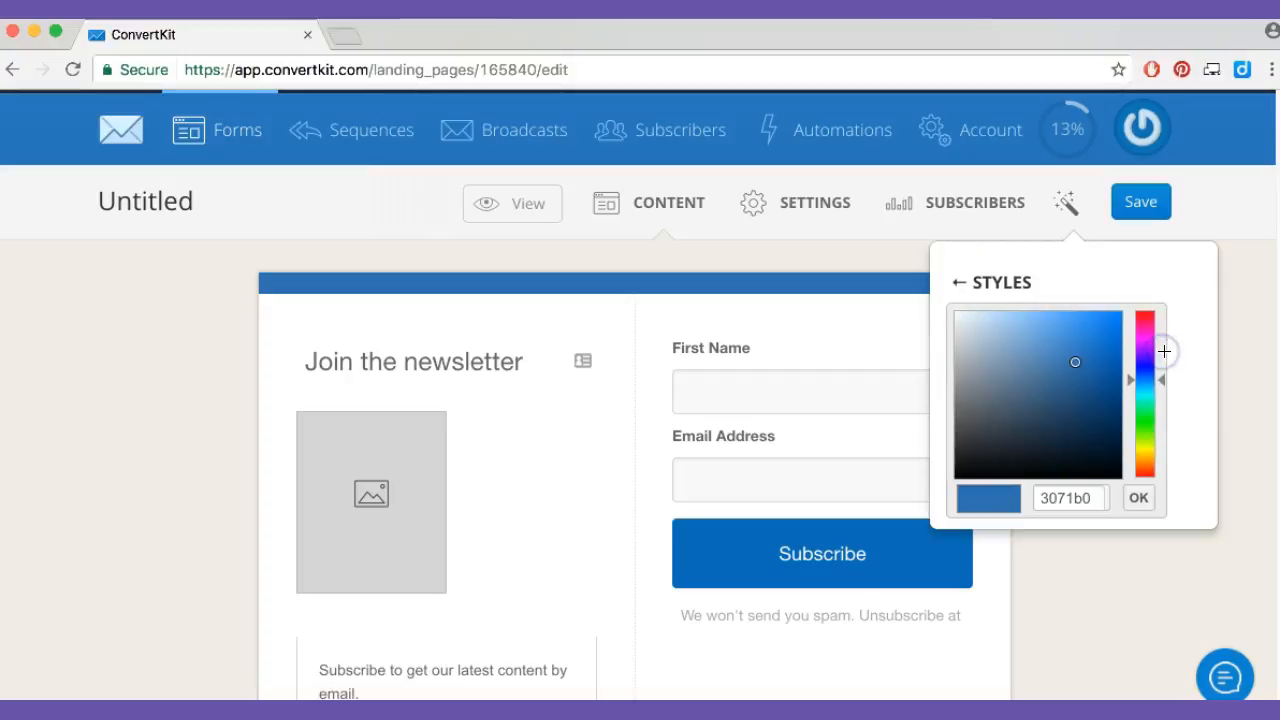
{"action": "left_click", "coordinate": [1151, 345]}
{"action": "left_click_drag", "start_coordinate": [1151, 345], "coordinate": [1162, 390]}
{"action": "left_click", "coordinate": [1141, 497]}
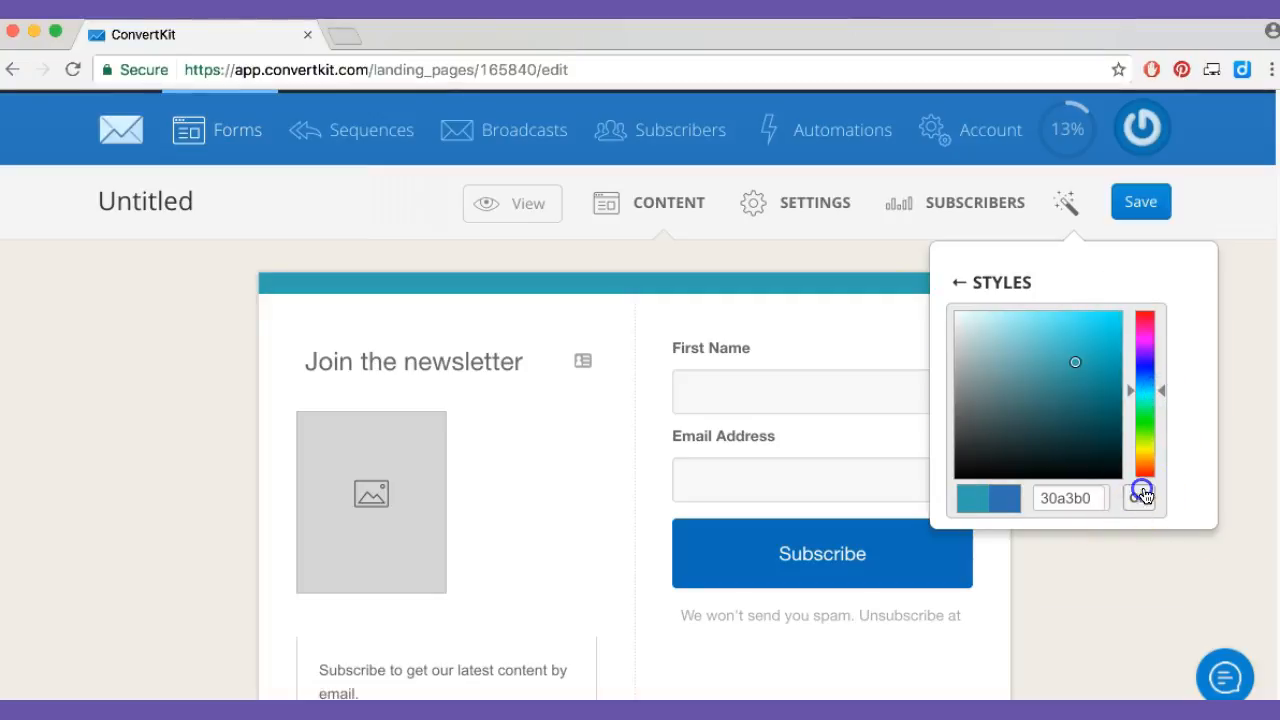
Change the form's button color to purple 680db8
{"action": "left_click", "coordinate": [1182, 411]}
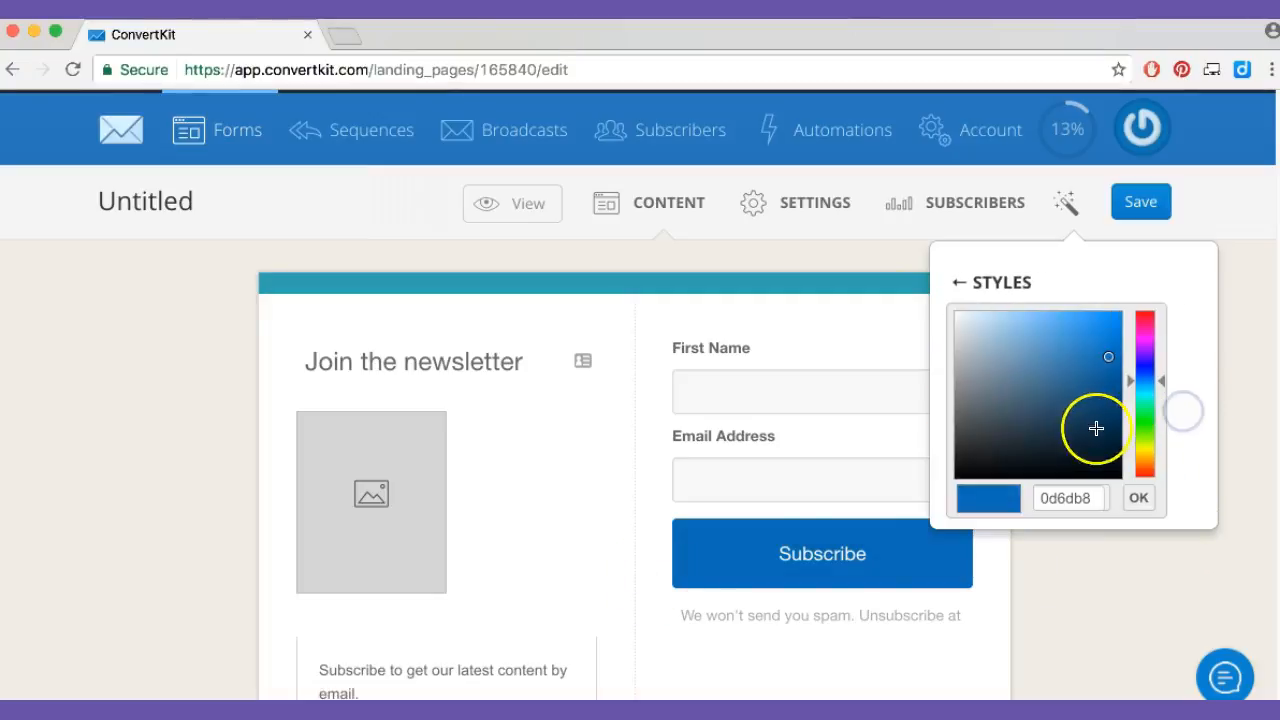
{"action": "left_click_drag", "start_coordinate": [1155, 380], "coordinate": [1169, 351]}
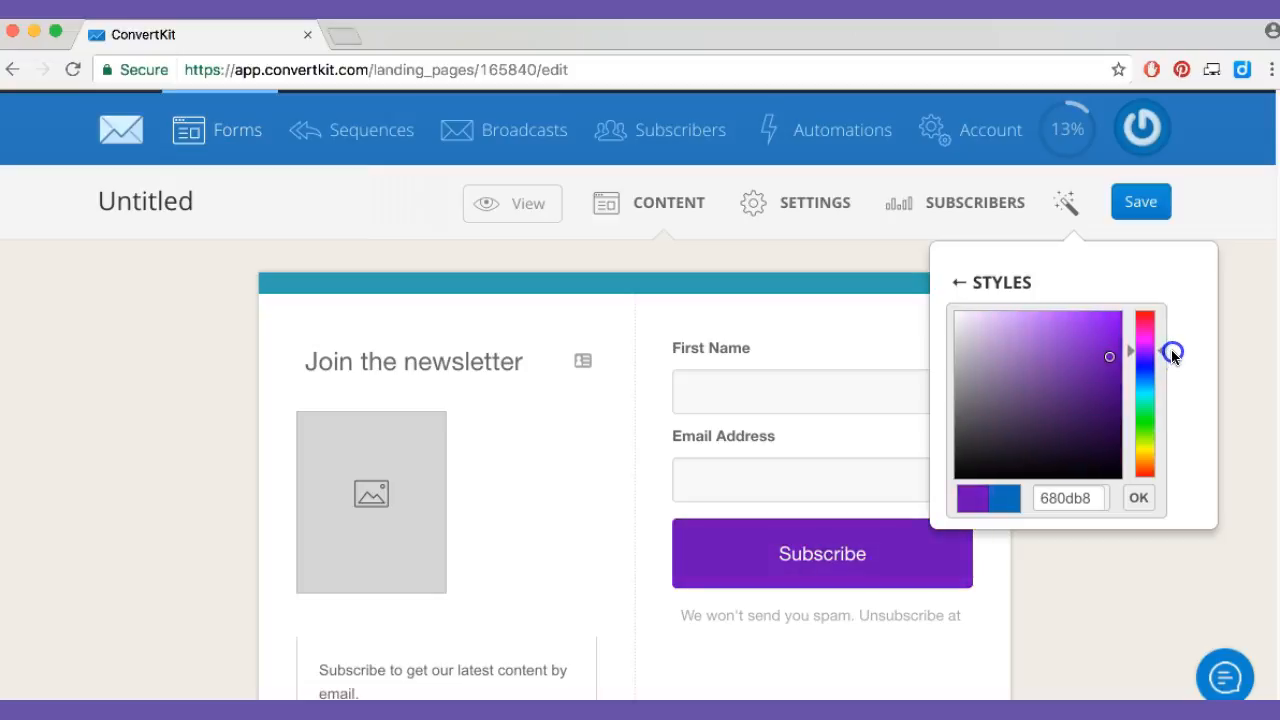
{"action": "left_click", "coordinate": [798, 297]}
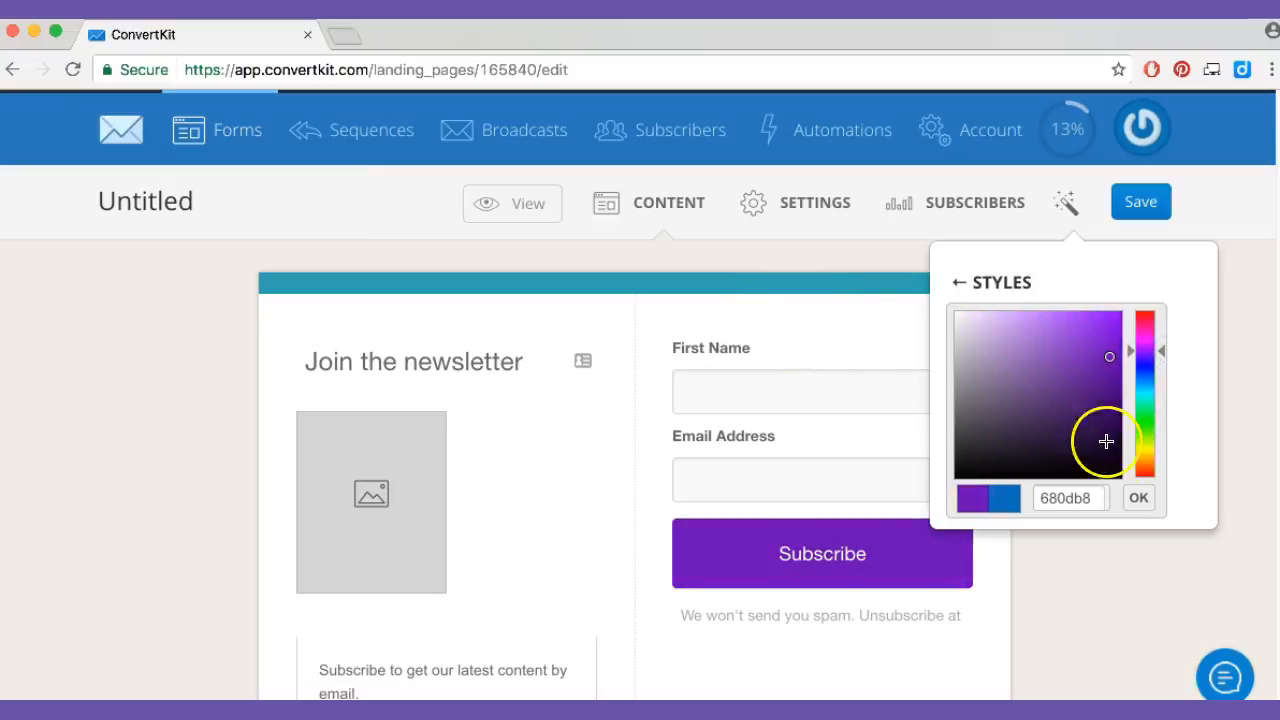
{"action": "left_click", "coordinate": [1150, 499]}
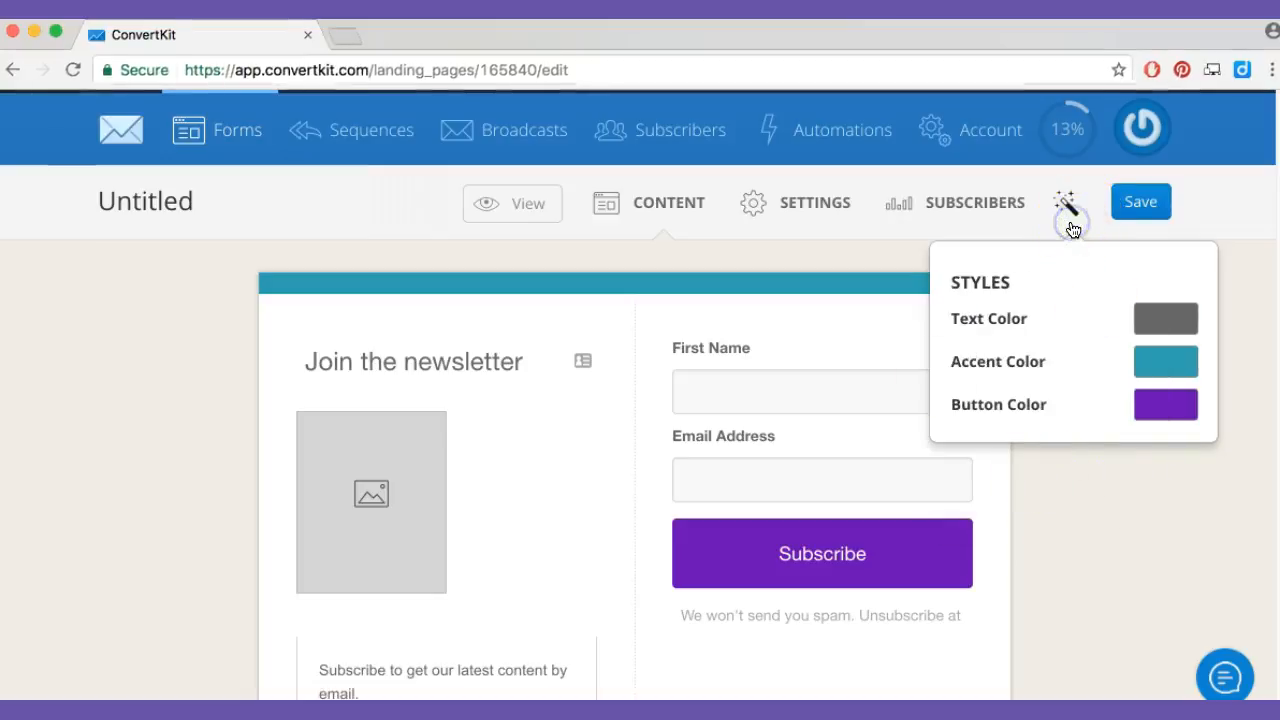
Examine the form's editable image placeholder, headline and description text
{"action": "left_click", "coordinate": [348, 532]}
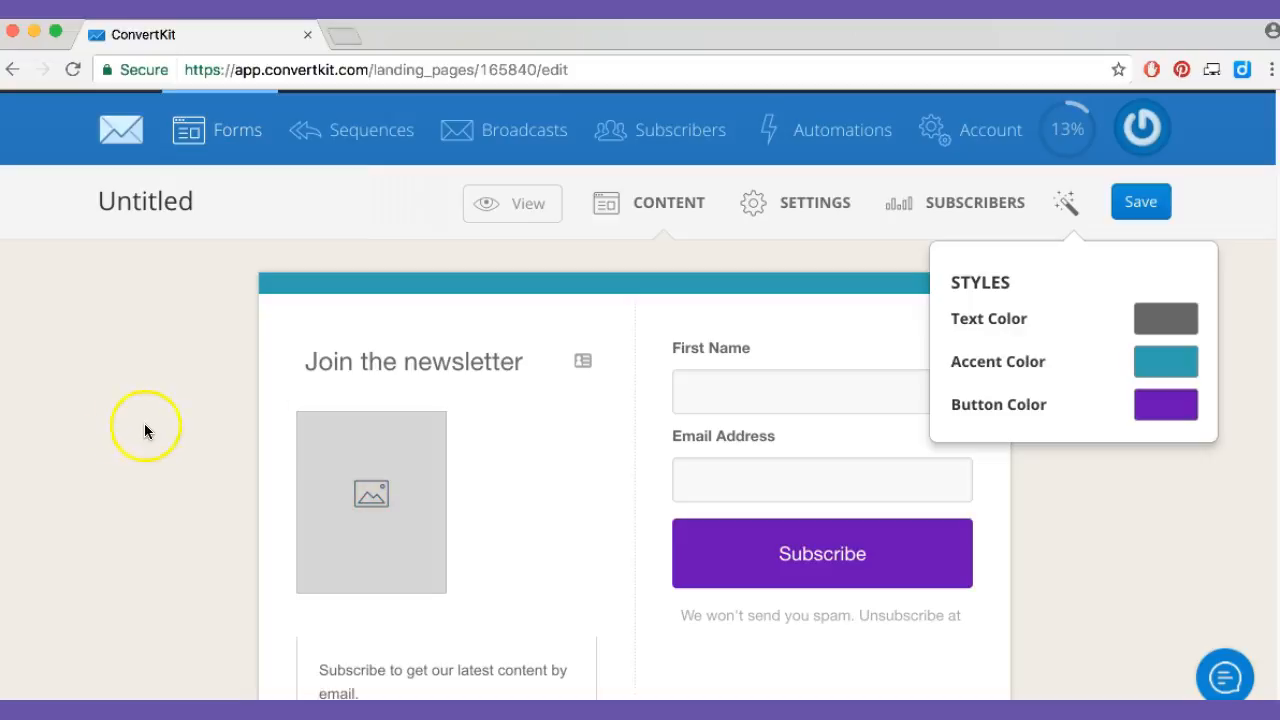
{"action": "left_click", "coordinate": [530, 361]}
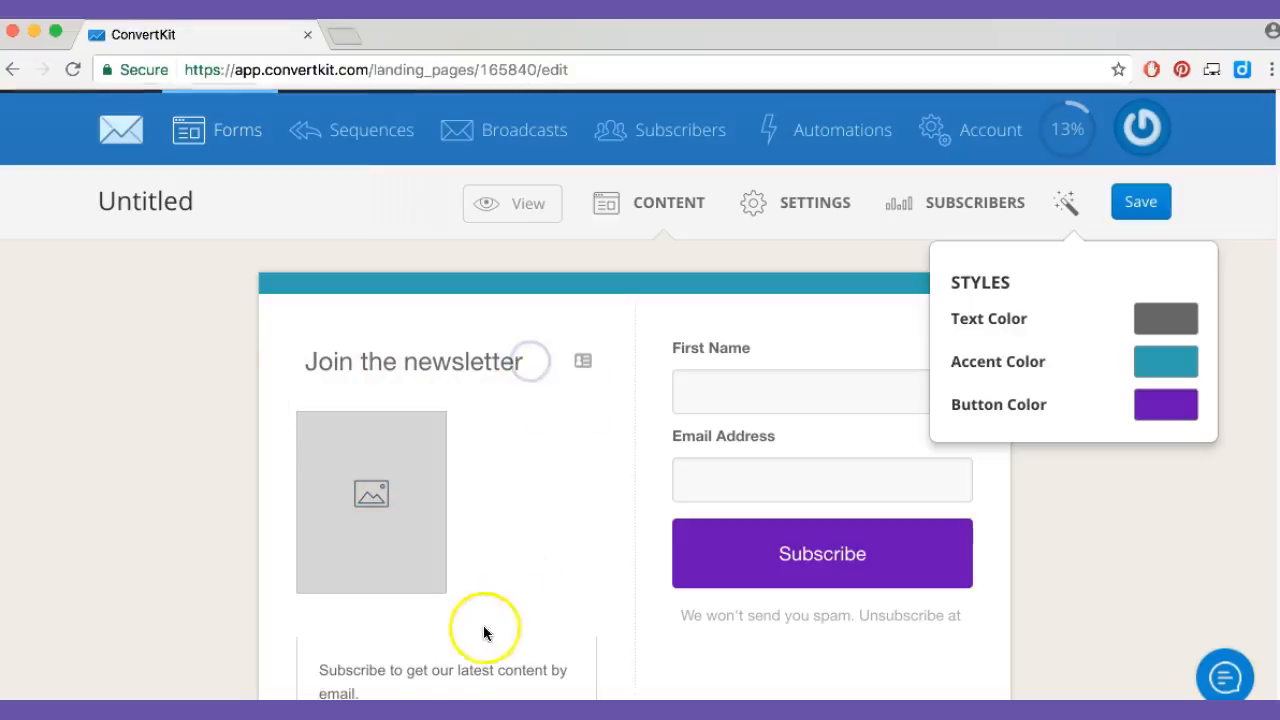
{"action": "scroll", "coordinate": [423, 686], "scroll_direction": "down", "scroll_amount": 1}
{"action": "left_click", "coordinate": [388, 670]}
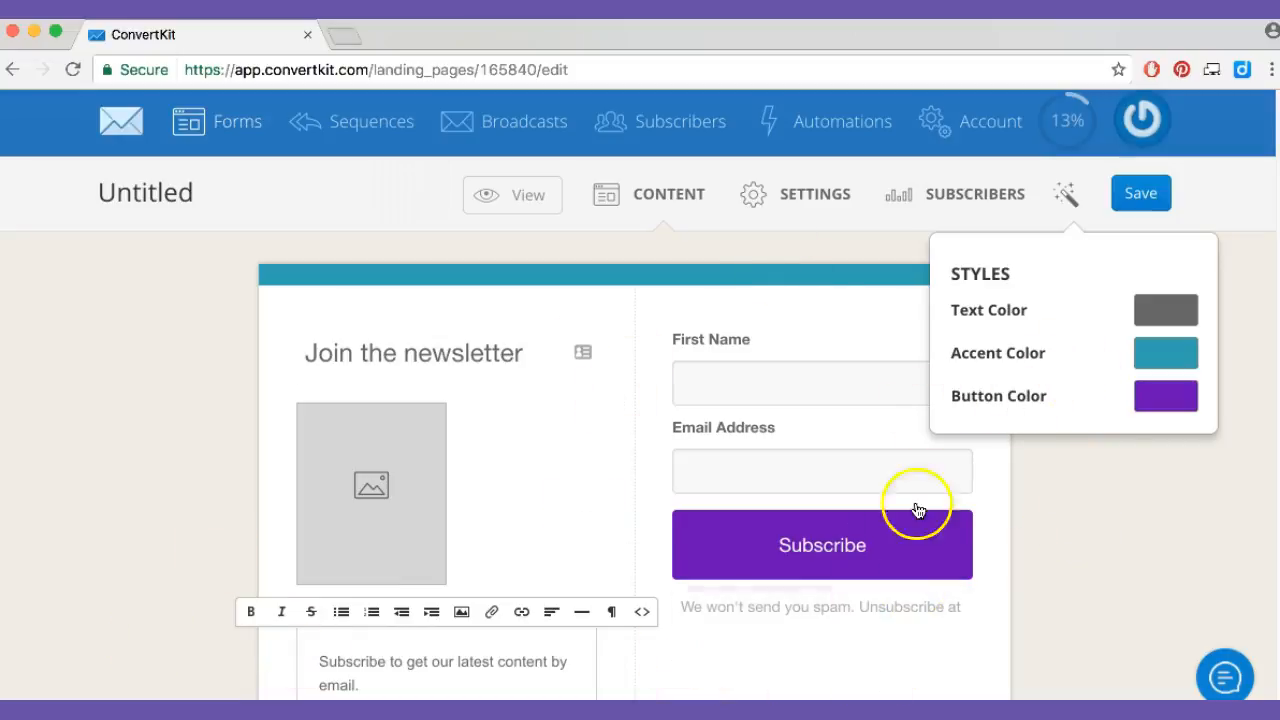
Open the form's settings and rename the form to "test"
{"action": "left_click", "coordinate": [826, 198]}
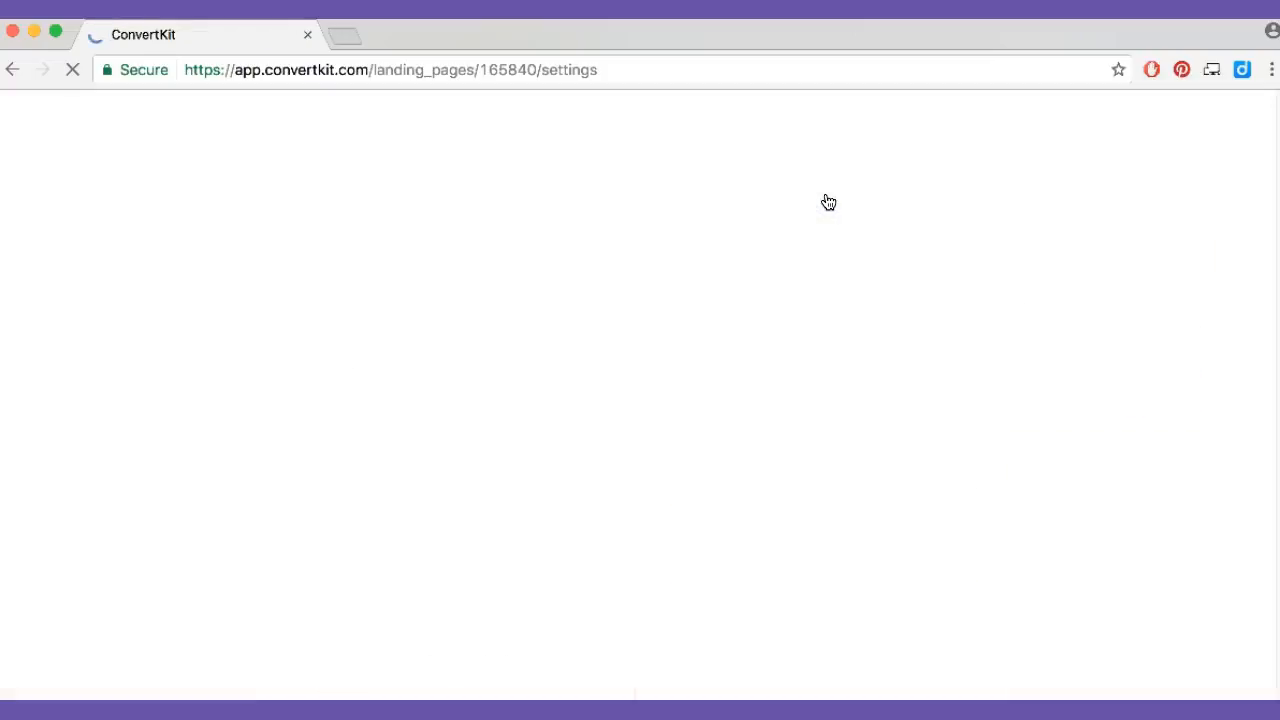
{"action": "scroll", "coordinate": [1038, 556], "scroll_direction": "down", "scroll_amount": 1}
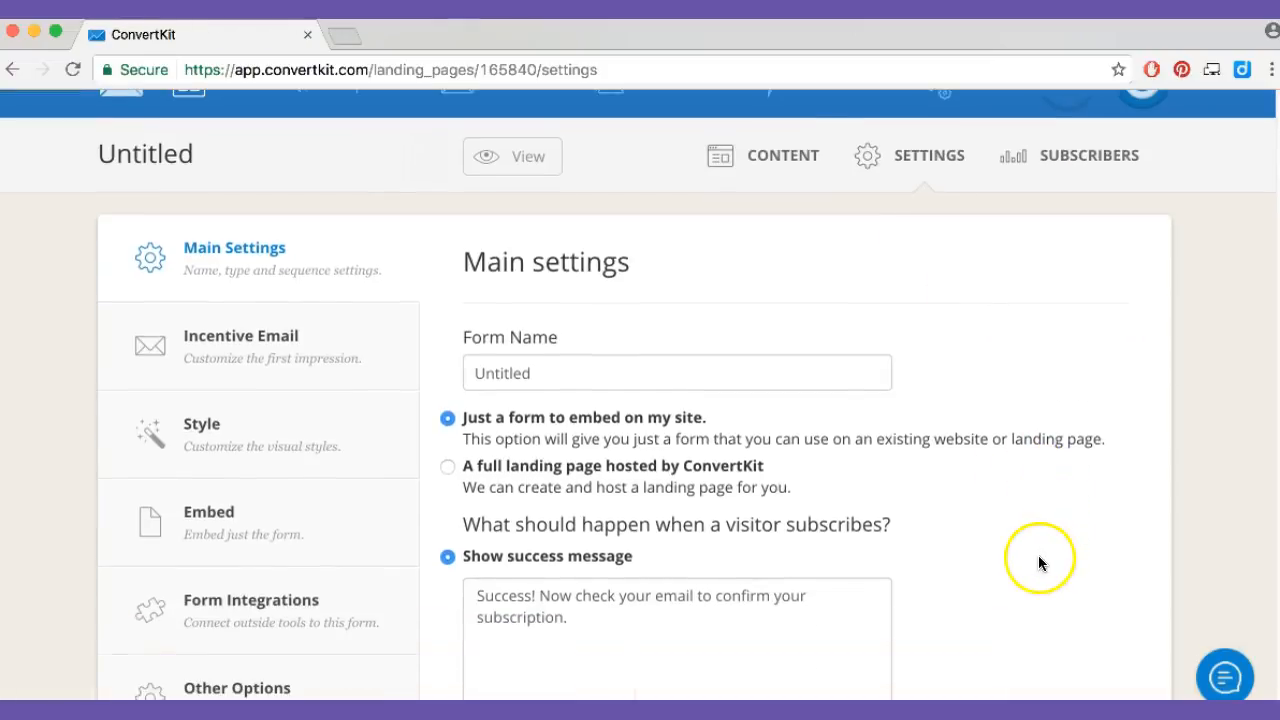
{"action": "left_click_drag", "start_coordinate": [543, 371], "coordinate": [343, 361]}
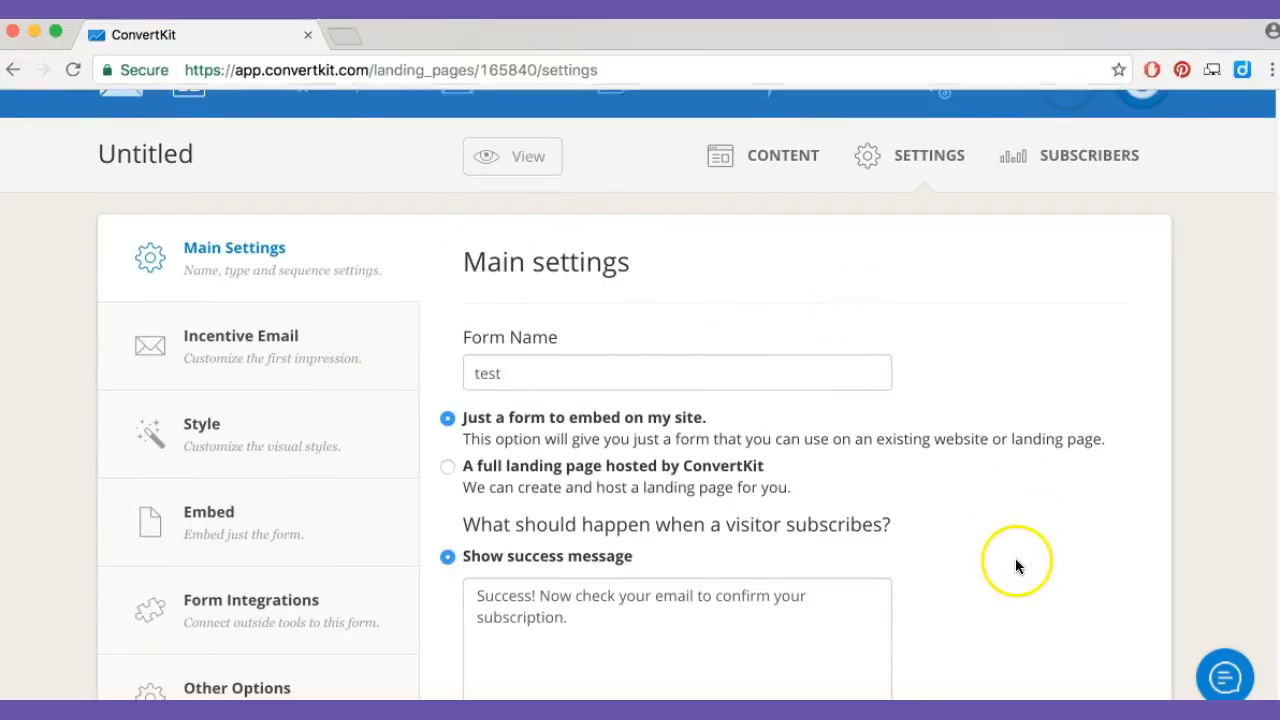
Set the form to redirect to another page when a visitor subscribes, and look through the available email sequences without choosing one
{"action": "scroll", "coordinate": [1000, 560], "scroll_direction": "down", "scroll_amount": 2}
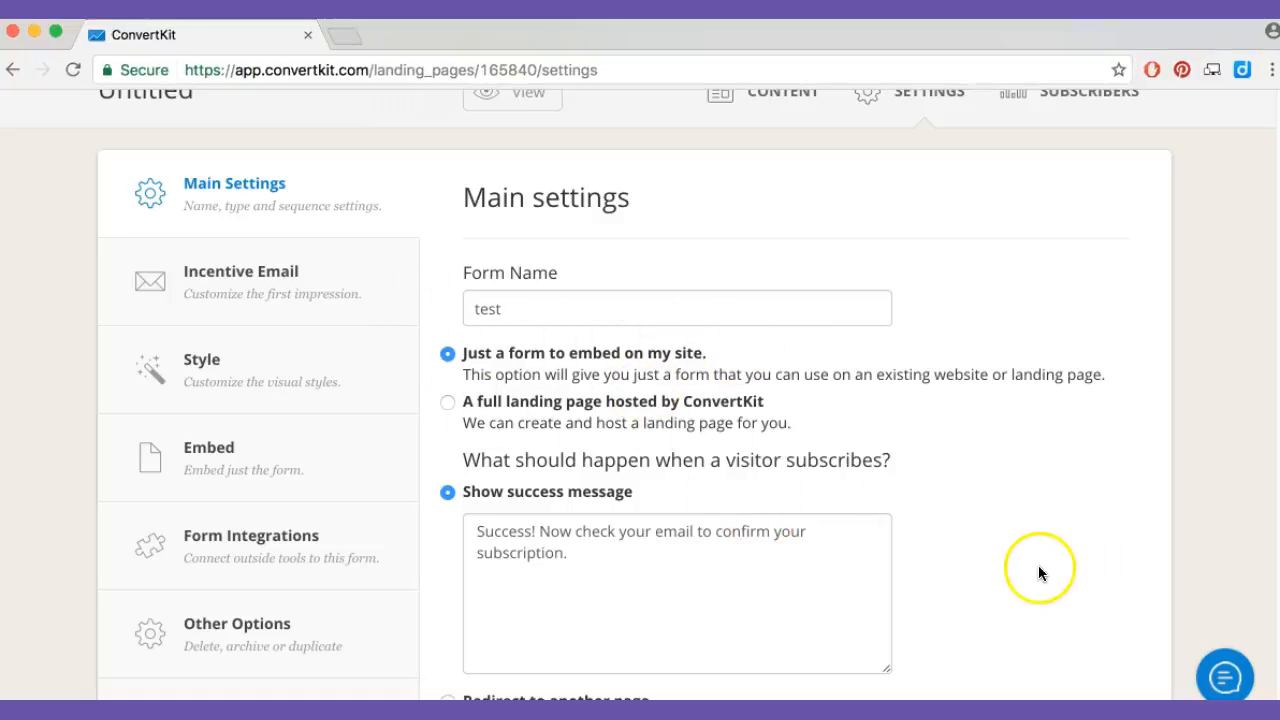
{"action": "scroll", "coordinate": [1035, 577], "scroll_direction": "down", "scroll_amount": 4}
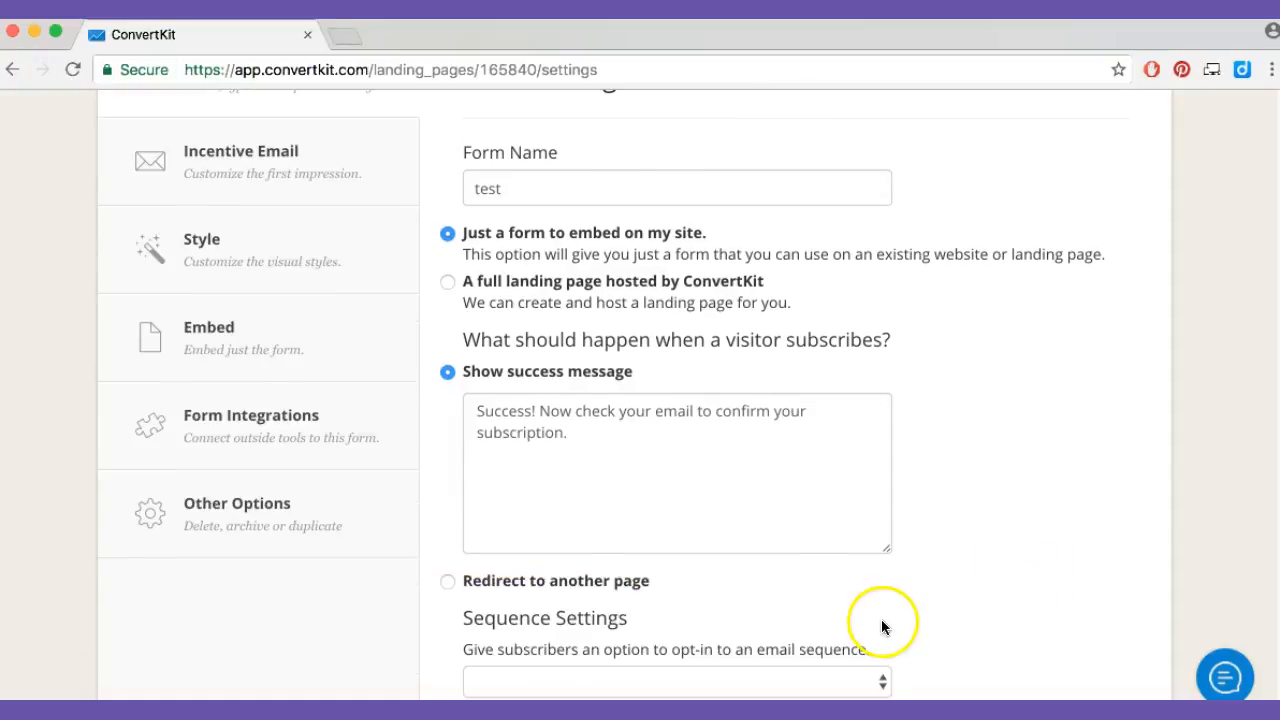
{"action": "scroll", "coordinate": [760, 550], "scroll_direction": "down", "scroll_amount": 5}
{"action": "left_click", "coordinate": [555, 428]}
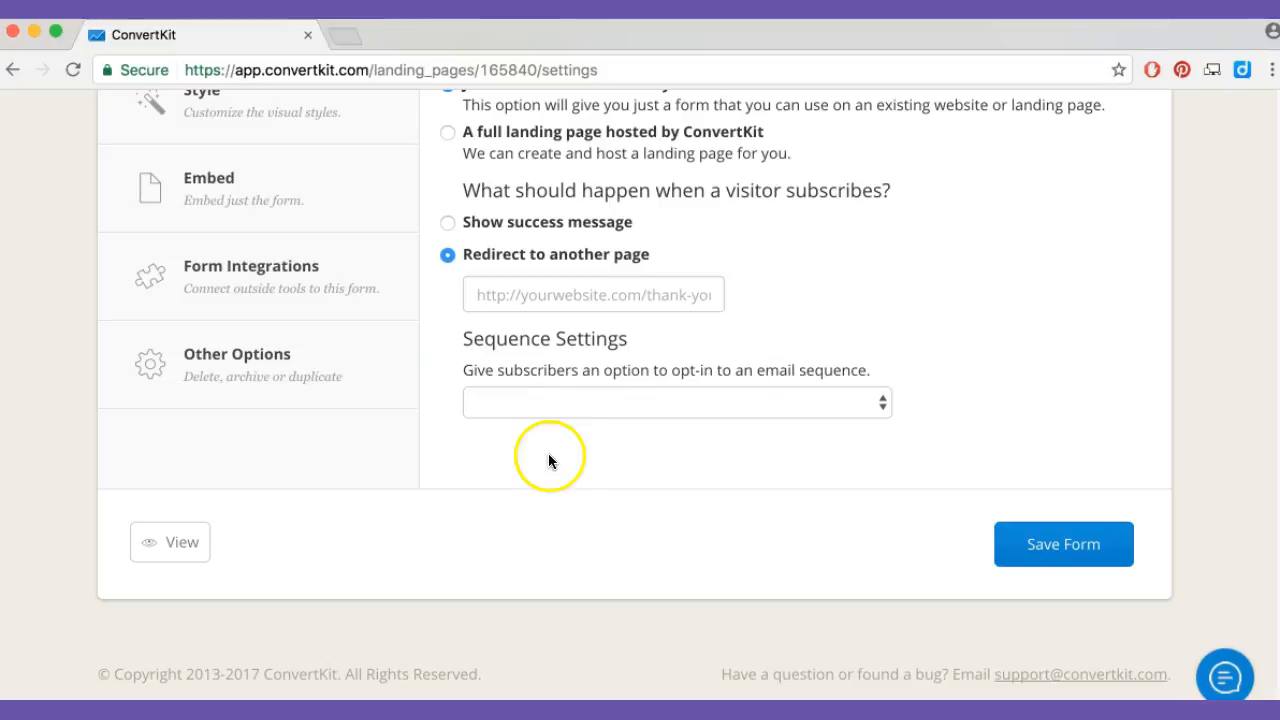
{"action": "left_click", "coordinate": [555, 363]}
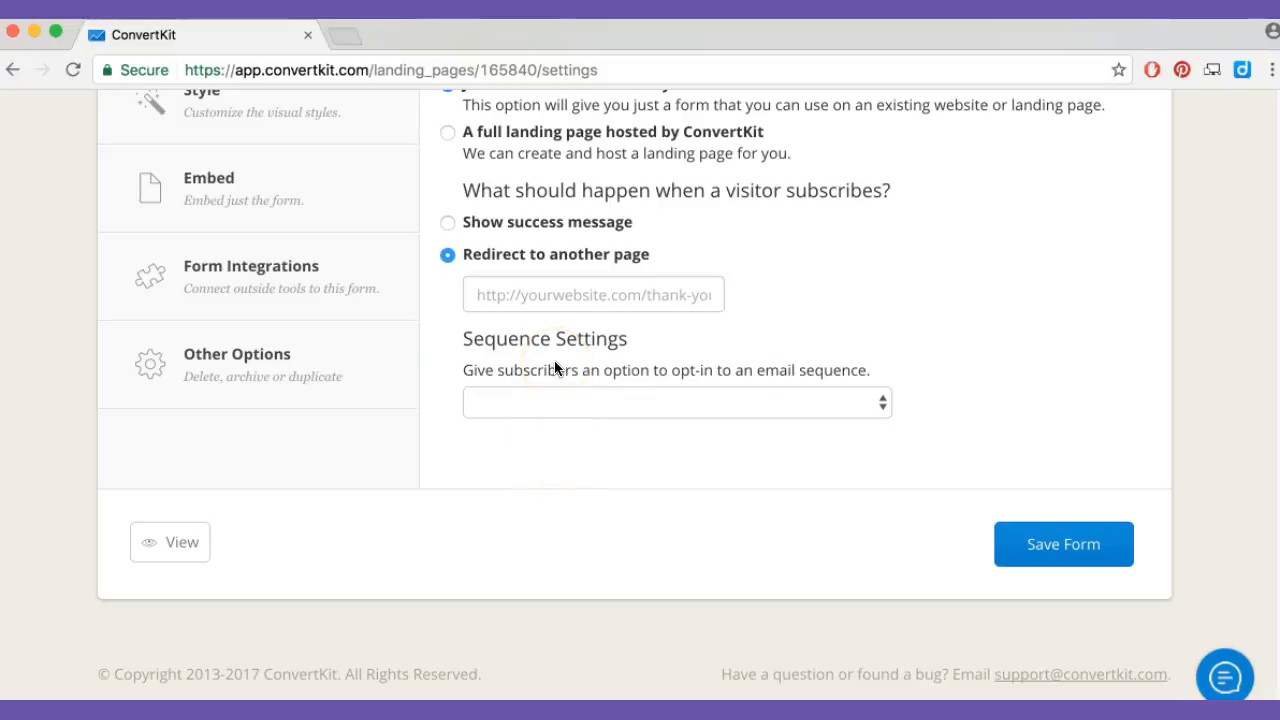
{"action": "left_click", "coordinate": [563, 292]}
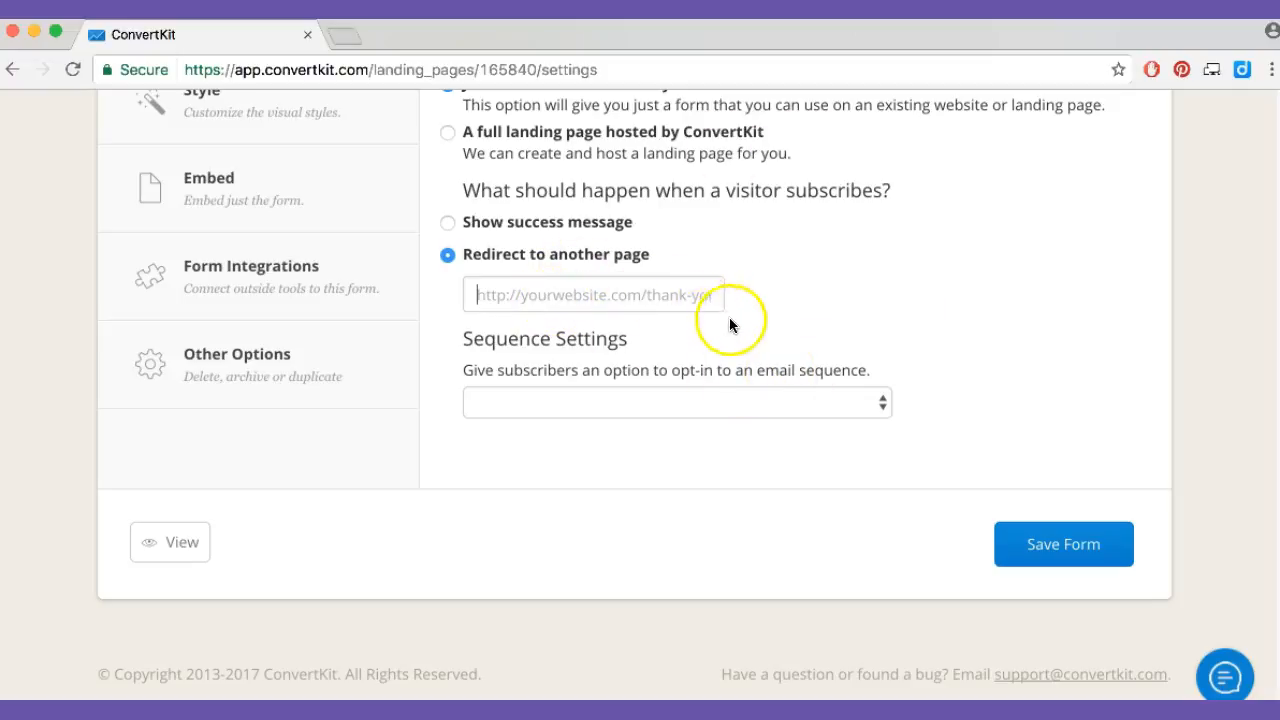
{"action": "left_click", "coordinate": [866, 410]}
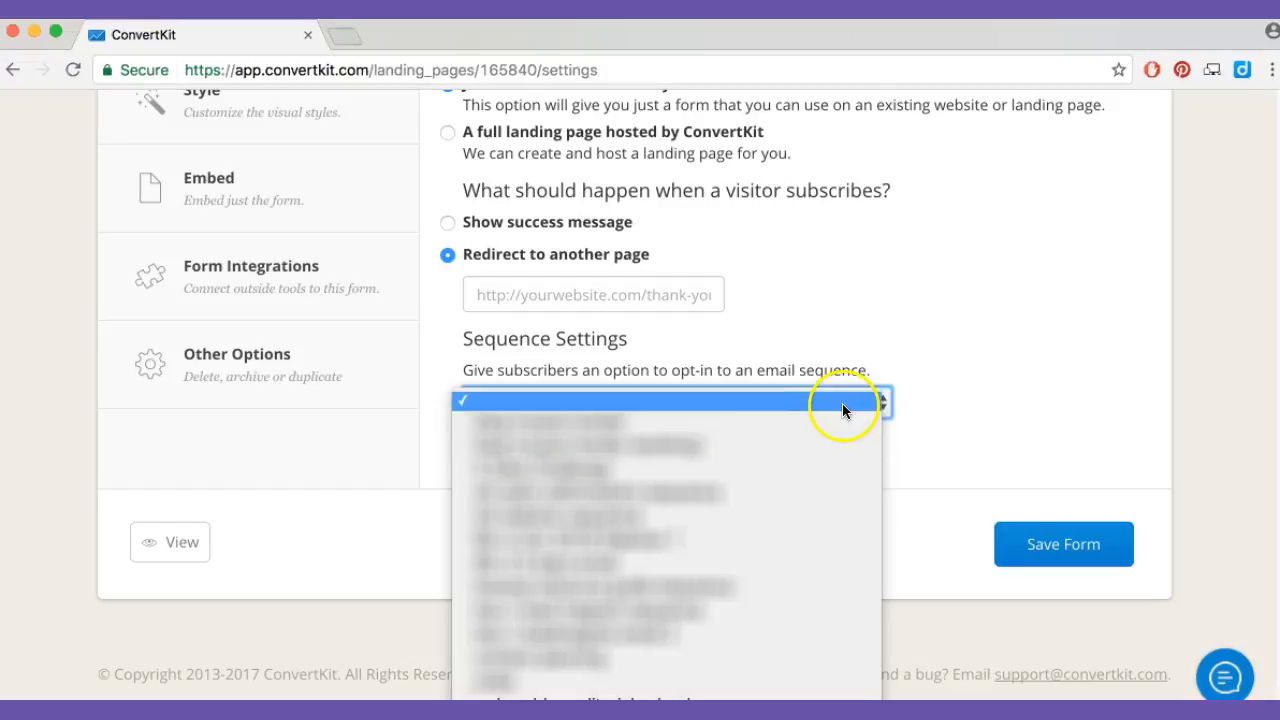
{"action": "left_click", "coordinate": [884, 343]}
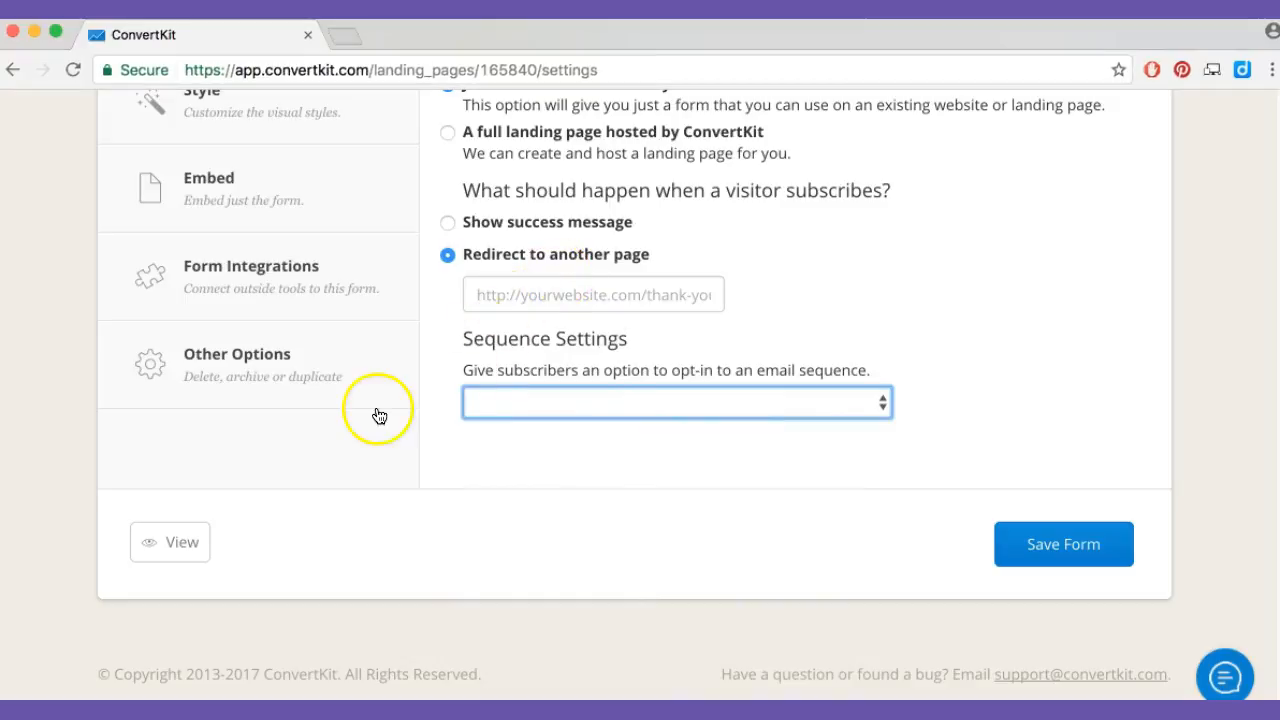
Open the incentive email settings, turn the double opt-in email off and back on, and try the special options for new members
{"action": "scroll", "coordinate": [825, 515], "scroll_direction": "up", "scroll_amount": 3}
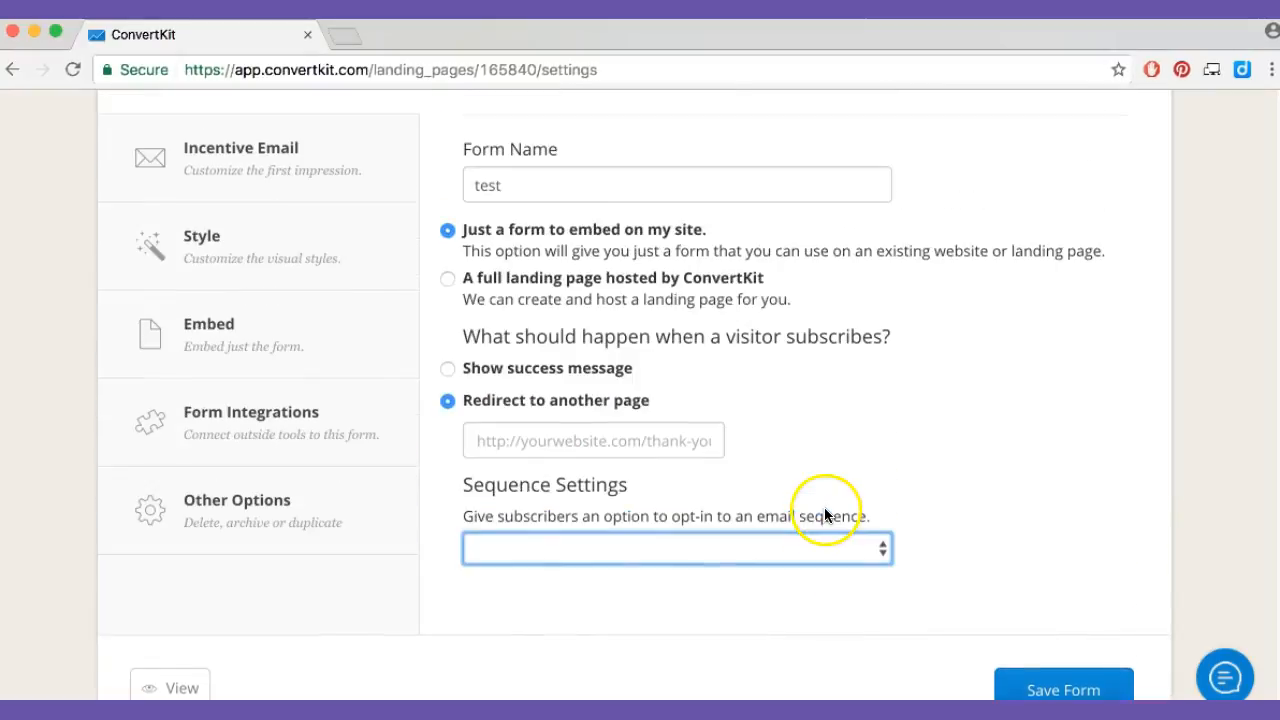
{"action": "scroll", "coordinate": [825, 515], "scroll_direction": "up", "scroll_amount": 5}
{"action": "left_click", "coordinate": [222, 408]}
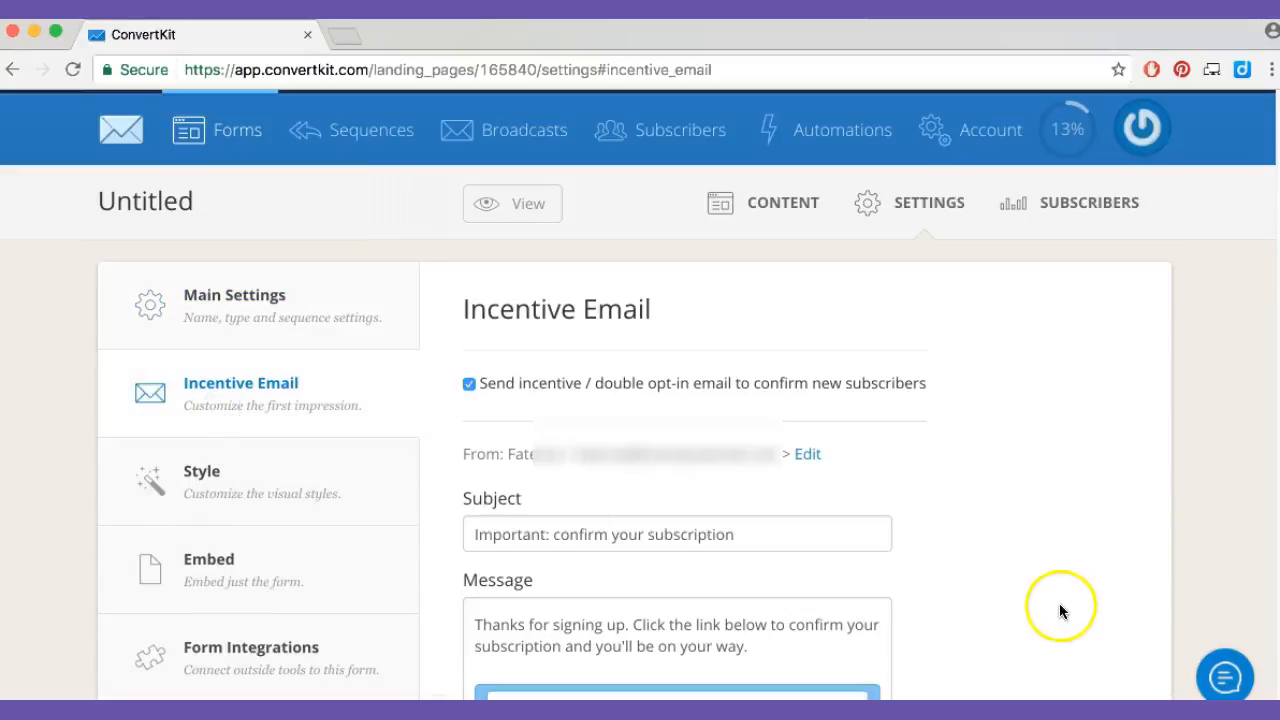
{"action": "left_click", "coordinate": [468, 386]}
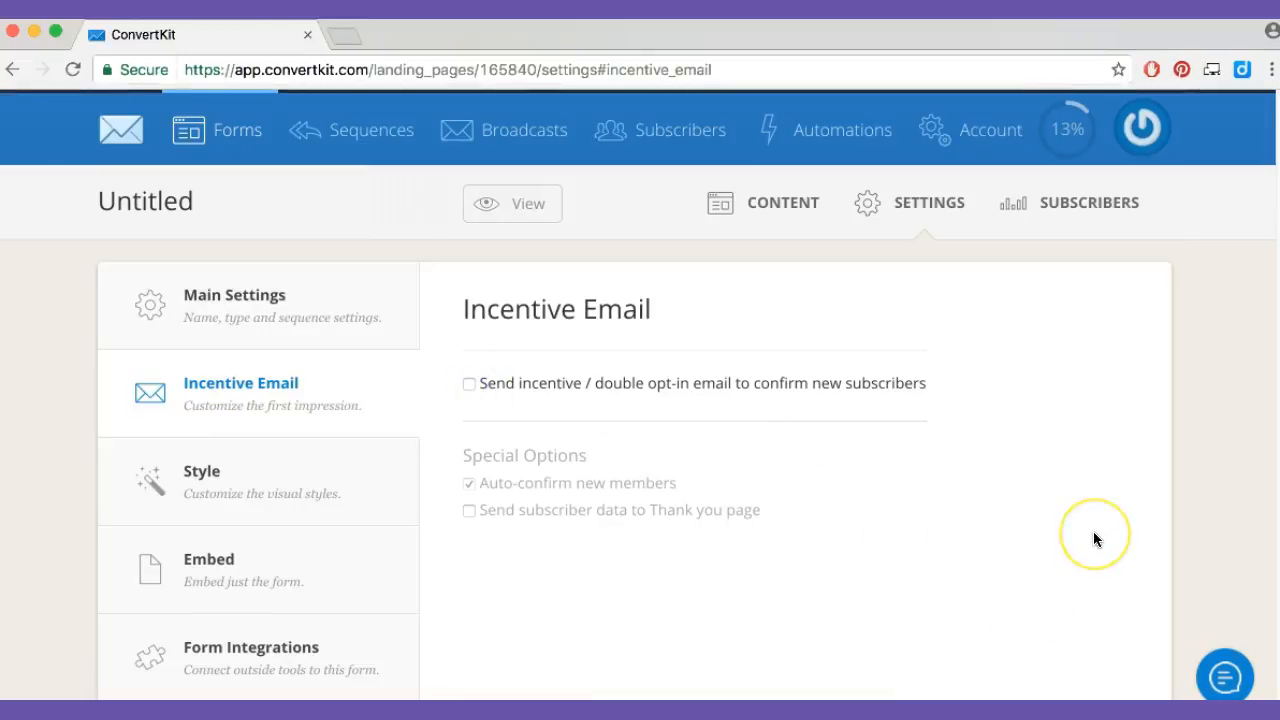
{"action": "scroll", "coordinate": [517, 448], "scroll_direction": "down", "scroll_amount": 5}
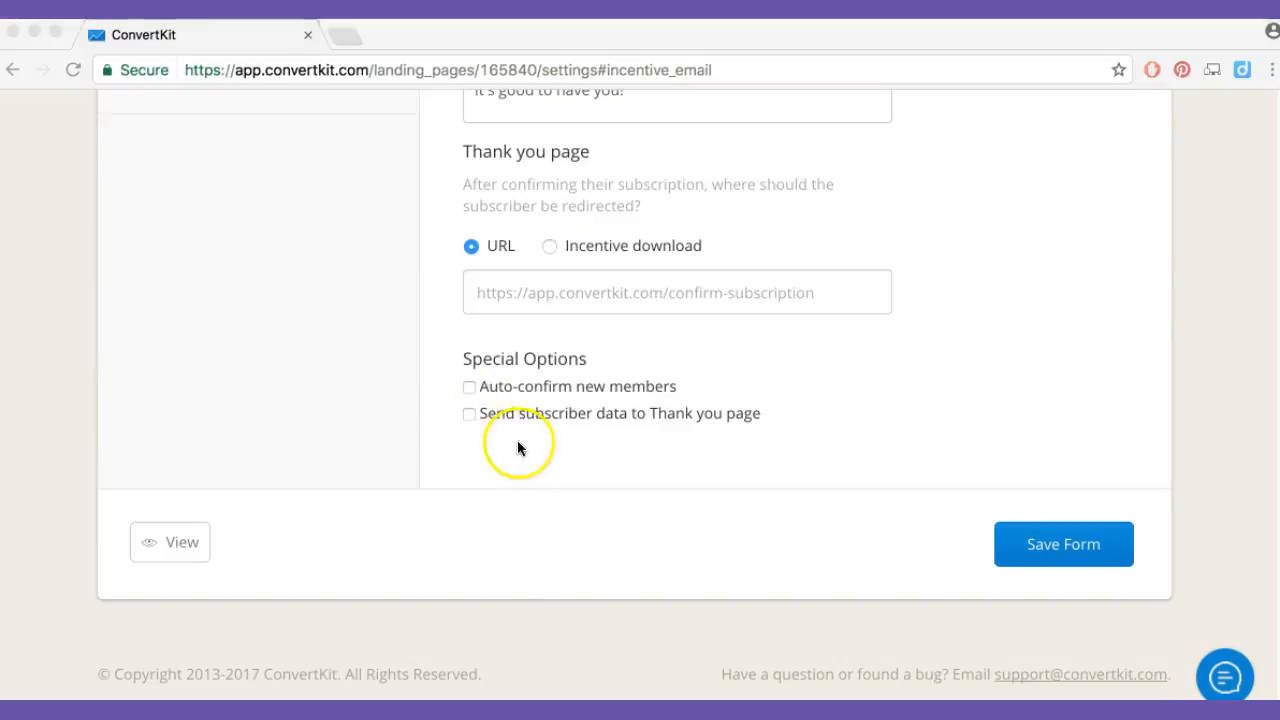
{"action": "left_click", "coordinate": [468, 386]}
{"action": "left_click", "coordinate": [468, 413]}
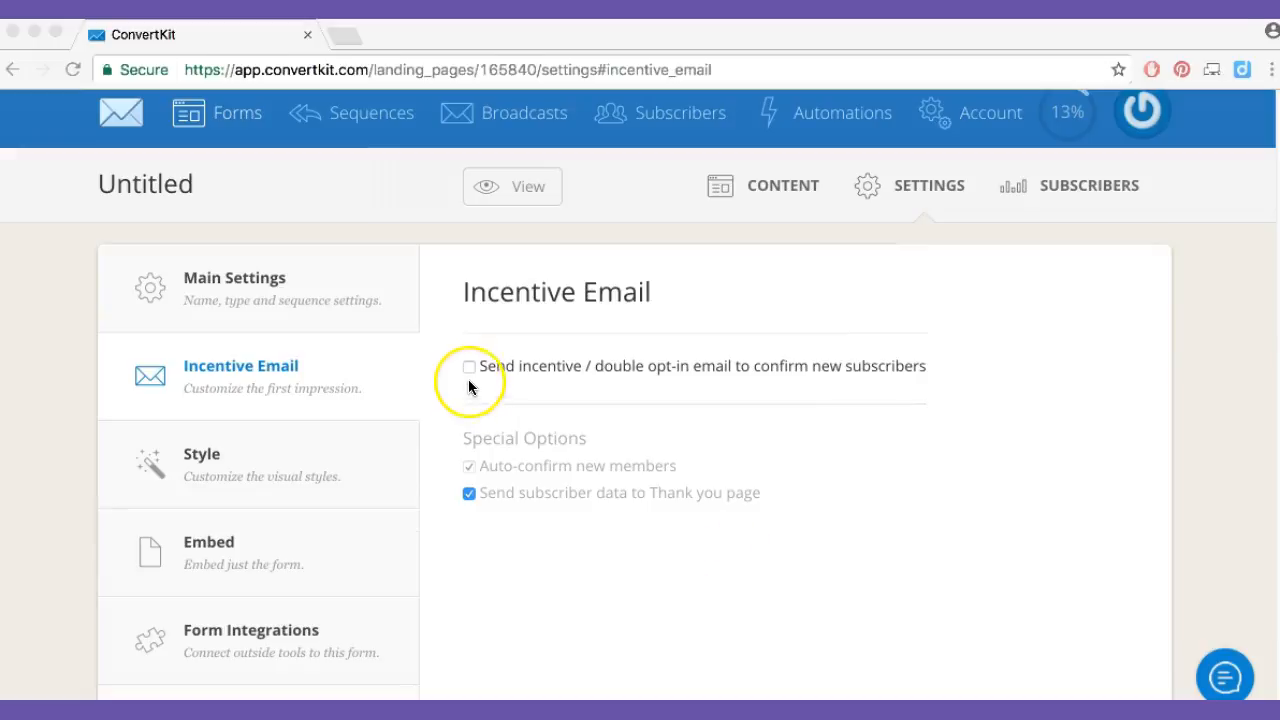
Open the form's style settings and review the form style and display options
{"action": "left_click", "coordinate": [265, 489]}
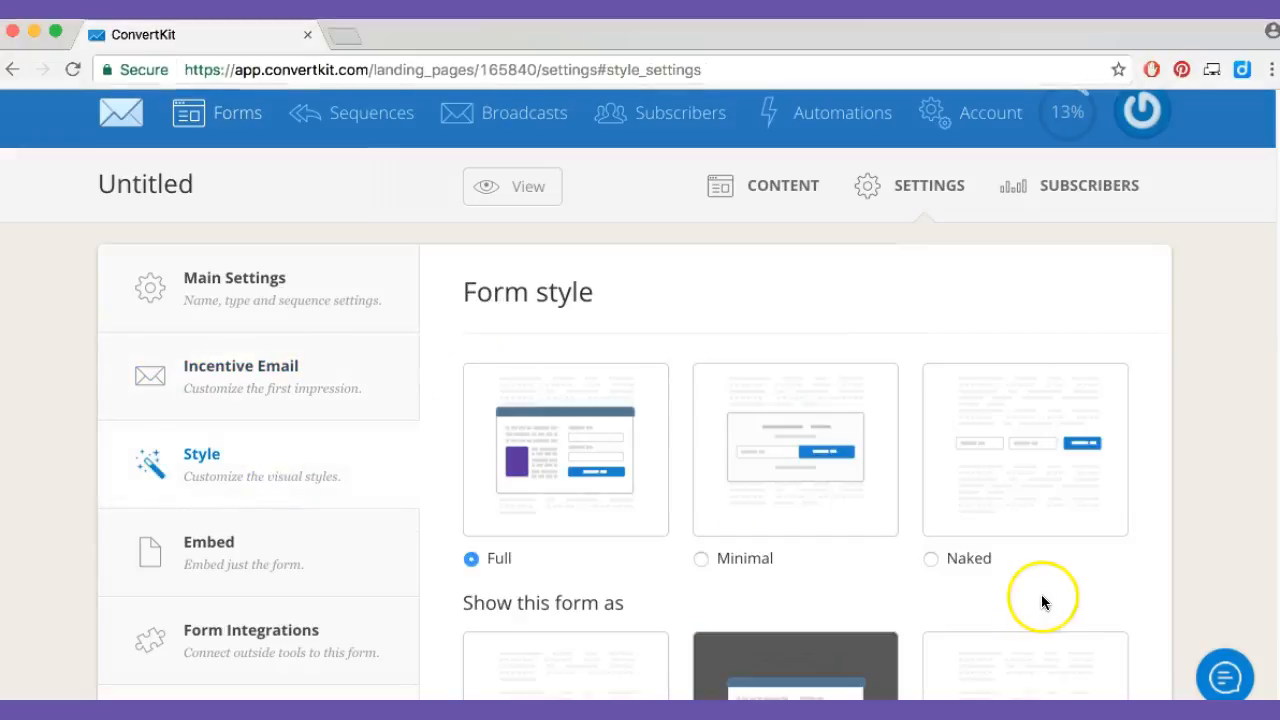
{"action": "scroll", "coordinate": [1036, 600], "scroll_direction": "down", "scroll_amount": 3}
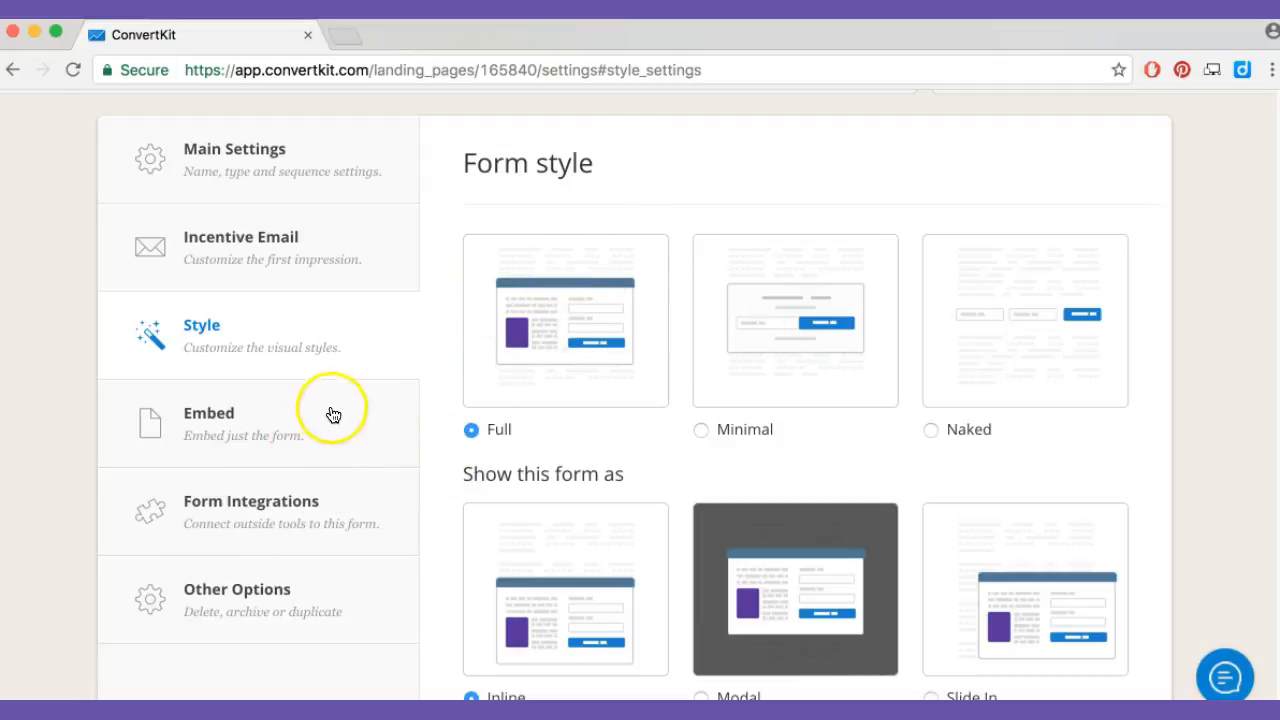
Look through the form's Embed, Form Integrations and Other Options settings, and preview the form before closing the preview
{"action": "left_click", "coordinate": [296, 432]}
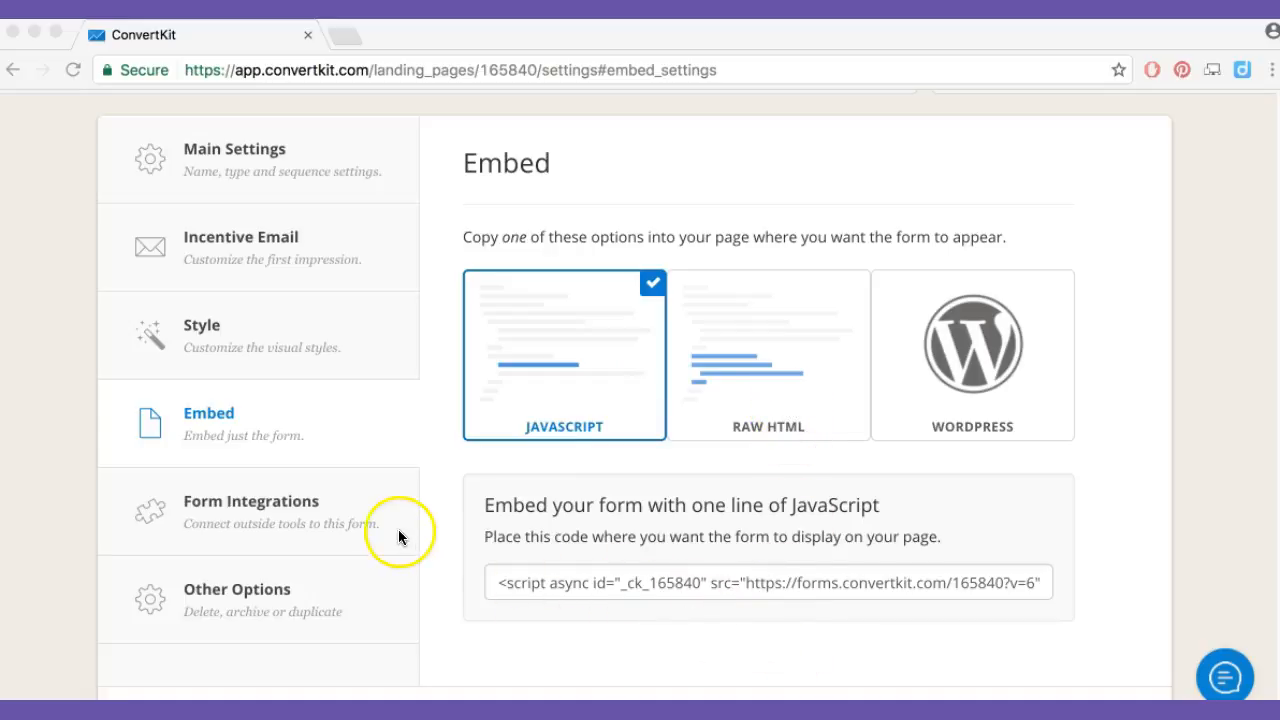
{"action": "left_click", "coordinate": [304, 520]}
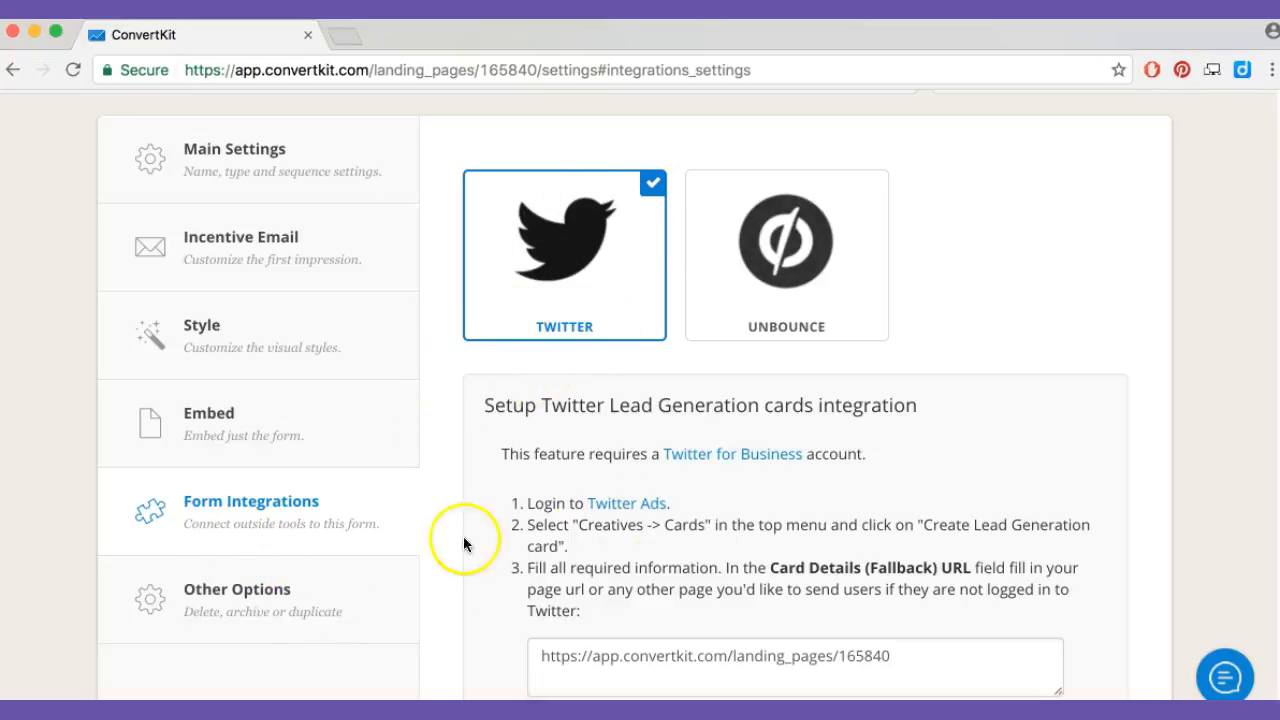
{"action": "left_click", "coordinate": [313, 617]}
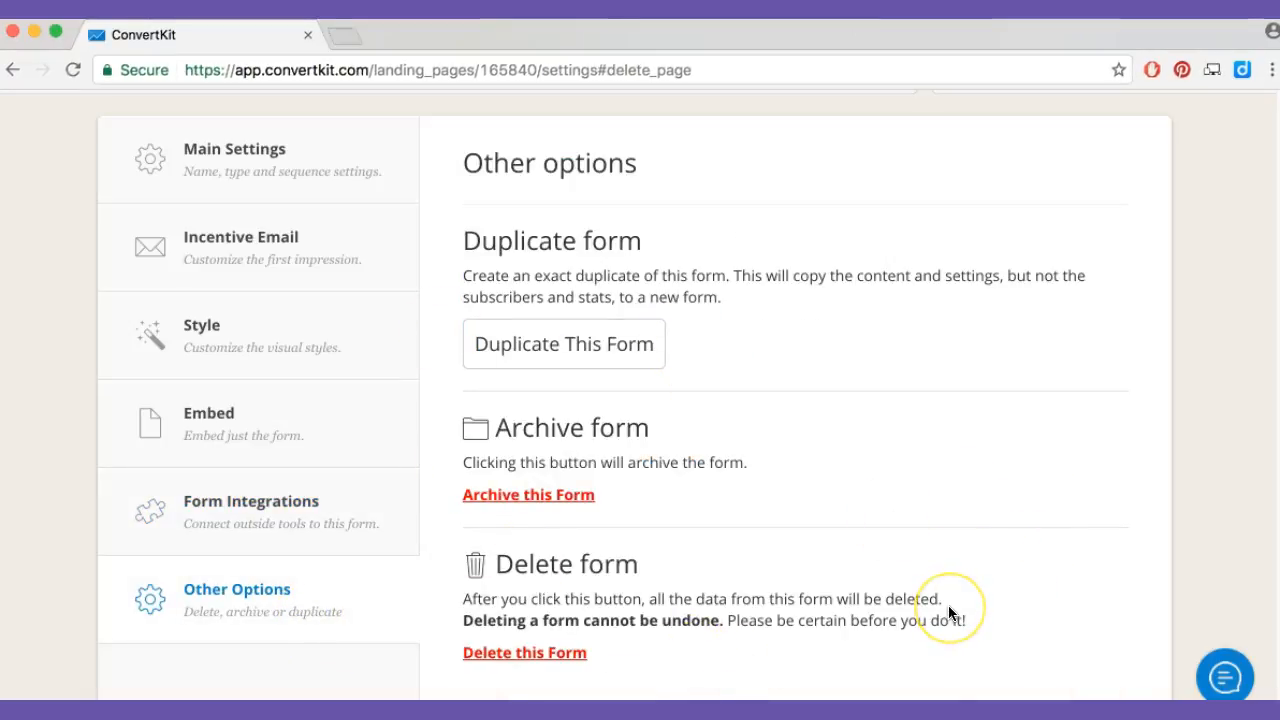
{"action": "scroll", "coordinate": [948, 610], "scroll_direction": "down", "scroll_amount": 1}
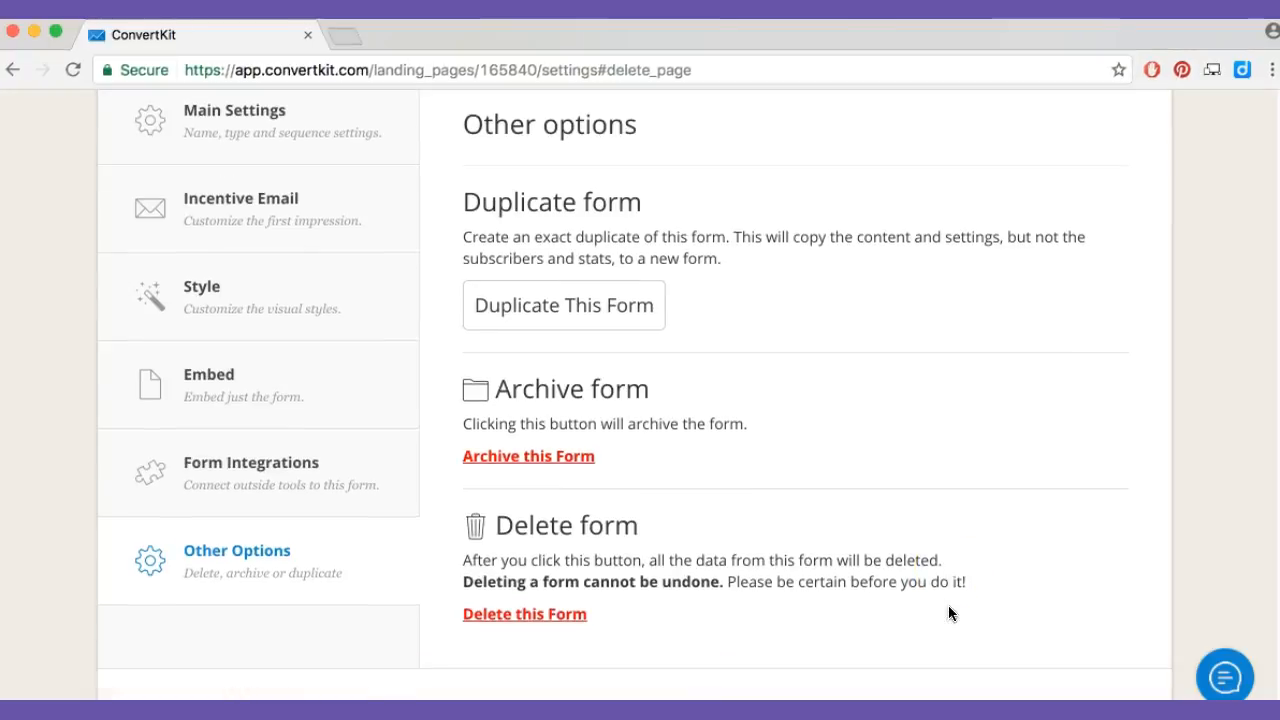
{"action": "scroll", "coordinate": [948, 610], "scroll_direction": "up", "scroll_amount": 3}
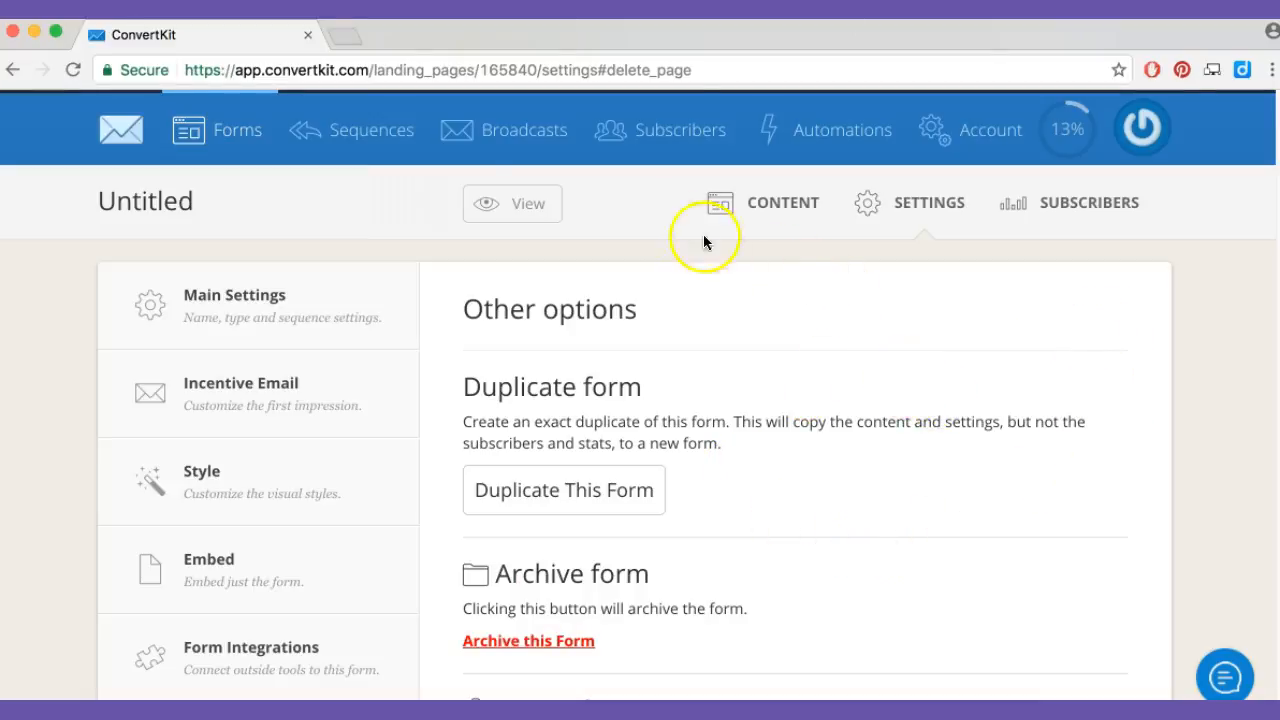
{"action": "left_click", "coordinate": [532, 207]}
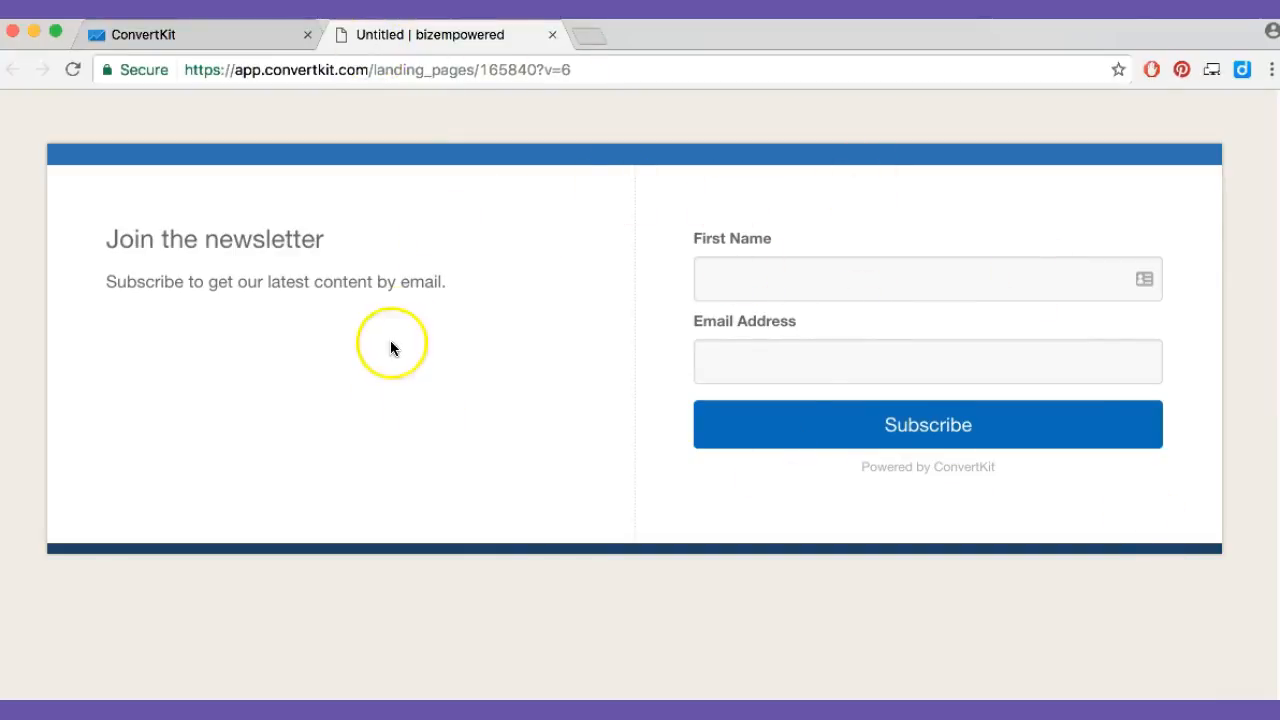
{"action": "left_click", "coordinate": [556, 39]}
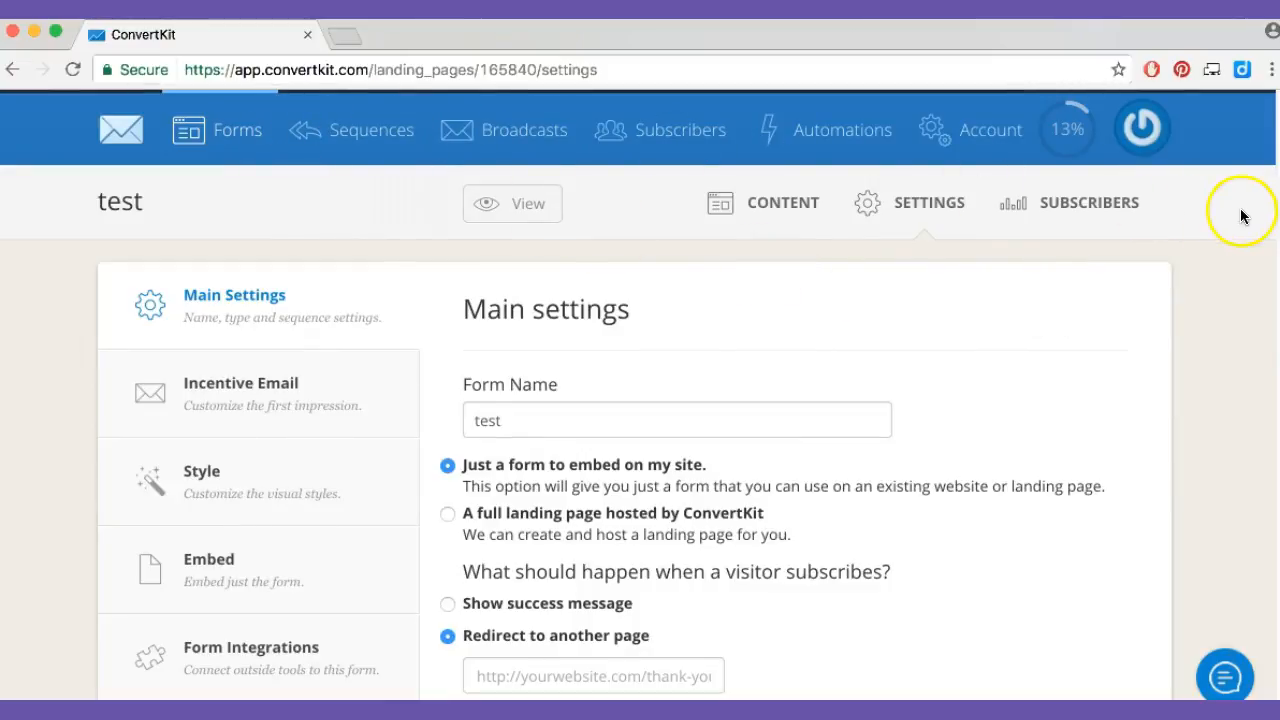
Create a new email sequence named "test1"
{"action": "left_click", "coordinate": [345, 147]}
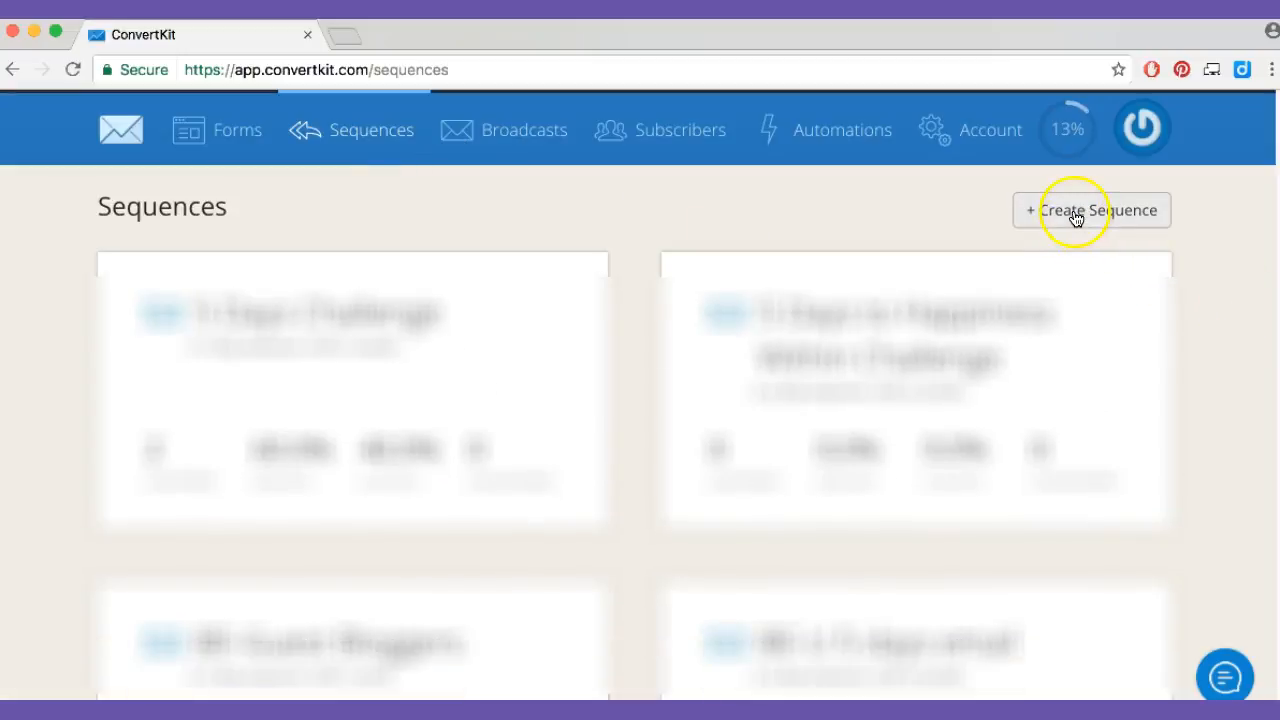
{"action": "left_click", "coordinate": [1075, 218]}
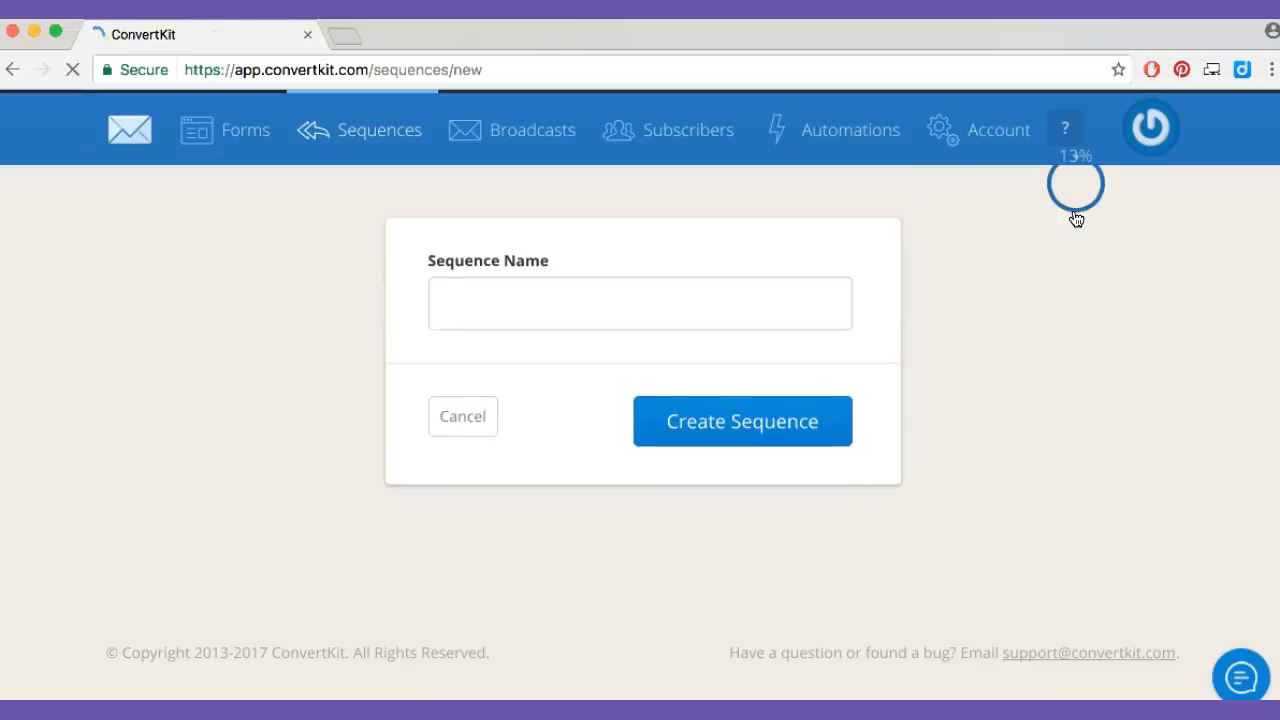
{"action": "left_click", "coordinate": [518, 279]}
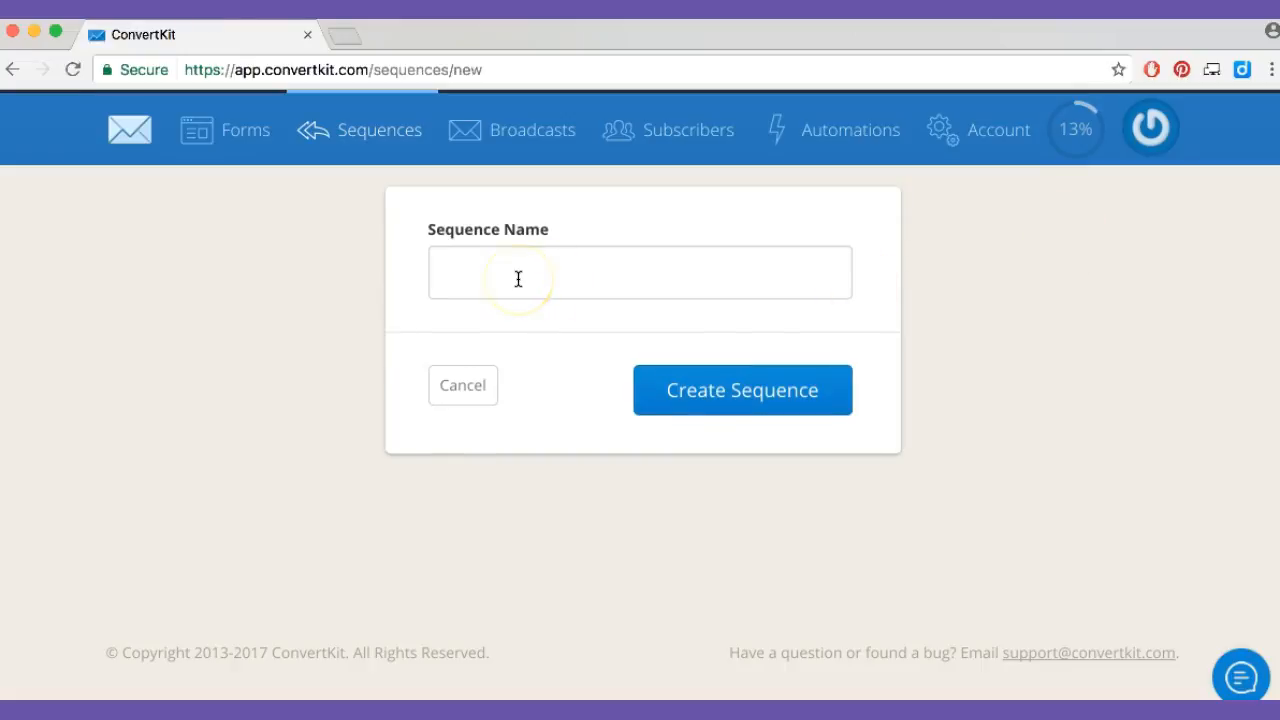
{"action": "type", "text": "test"}
{"action": "left_click", "coordinate": [674, 409]}
{"action": "left_click", "coordinate": [594, 286]}
{"action": "type", "text": "1"}
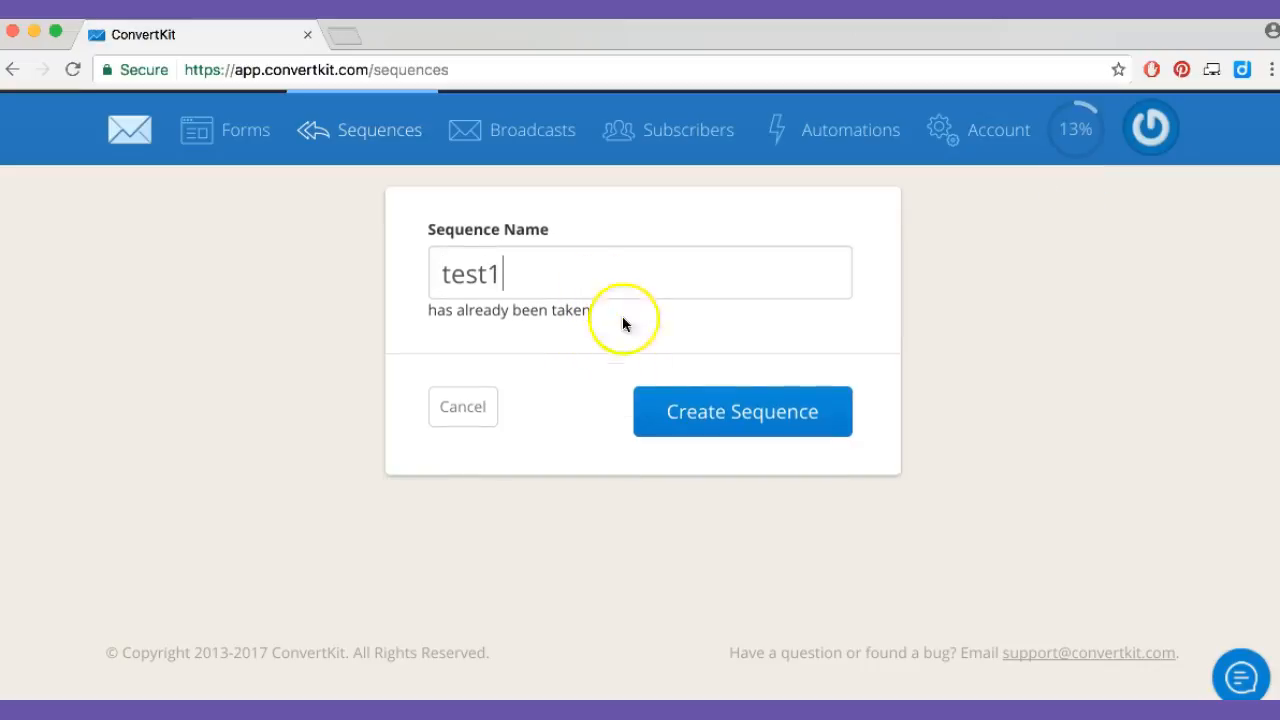
{"action": "left_click", "coordinate": [720, 410]}
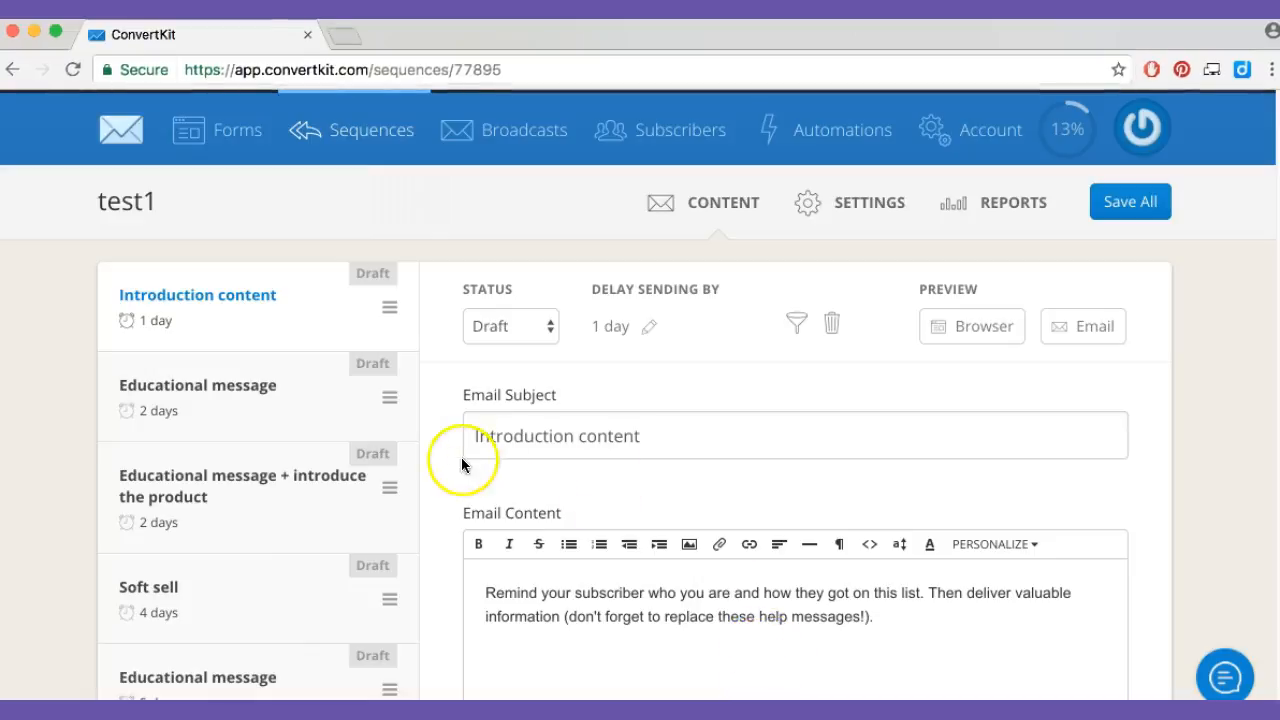
Replace the Introduction content email's body with "Hi" followed by the subscriber's first-name personalization and a comma
{"action": "left_click_drag", "start_coordinate": [543, 593], "coordinate": [388, 594]}
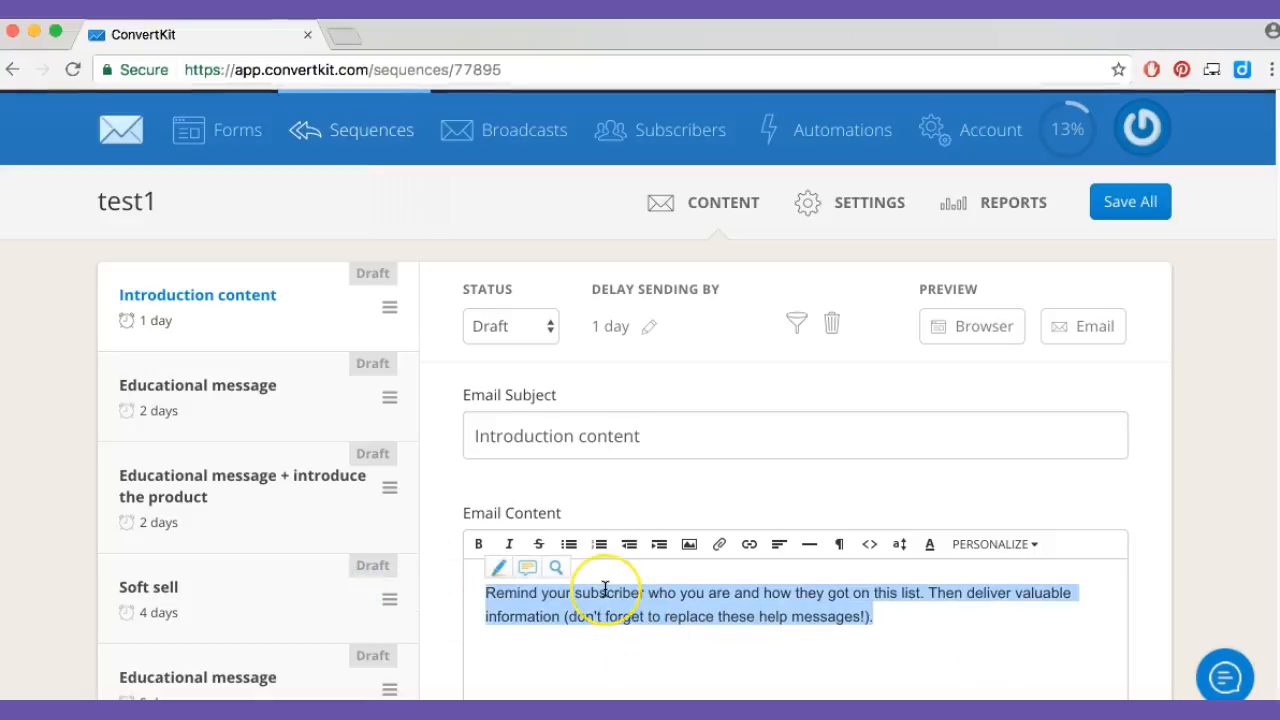
{"action": "key", "text": "BackSpace"}
{"action": "type", "text": "Hi"}
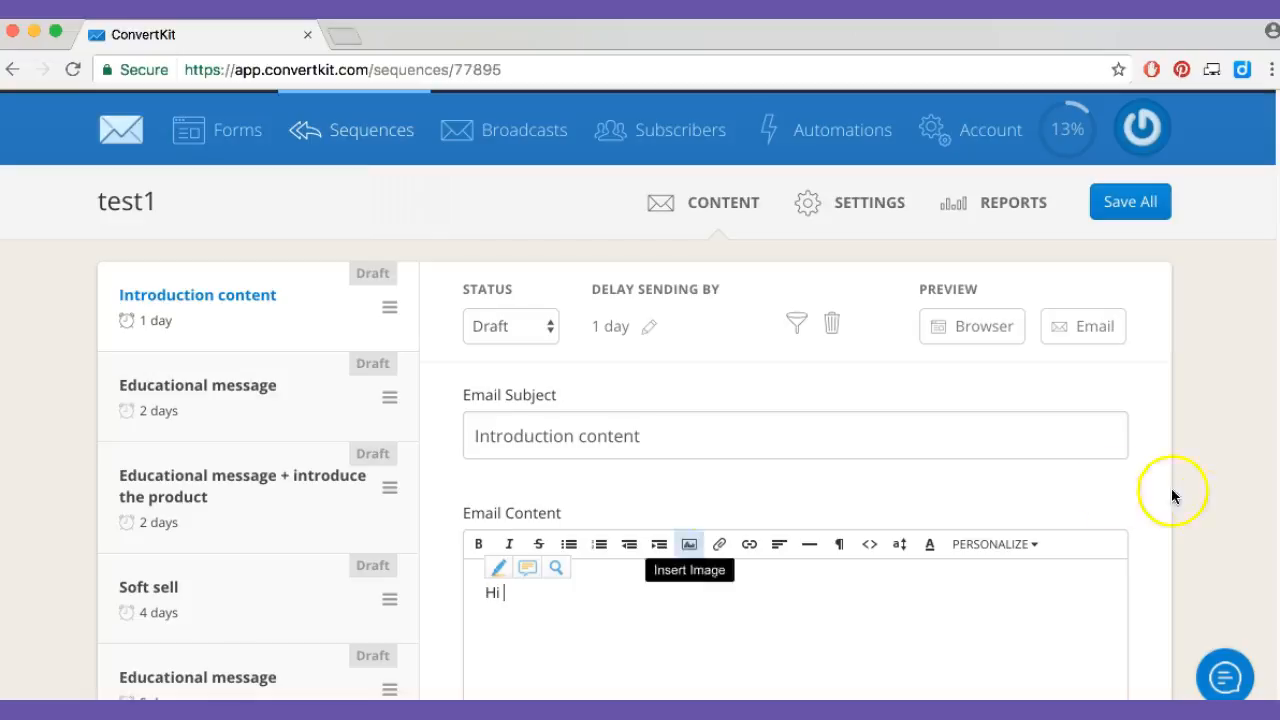
{"action": "left_click", "coordinate": [995, 544]}
{"action": "left_click", "coordinate": [992, 579]}
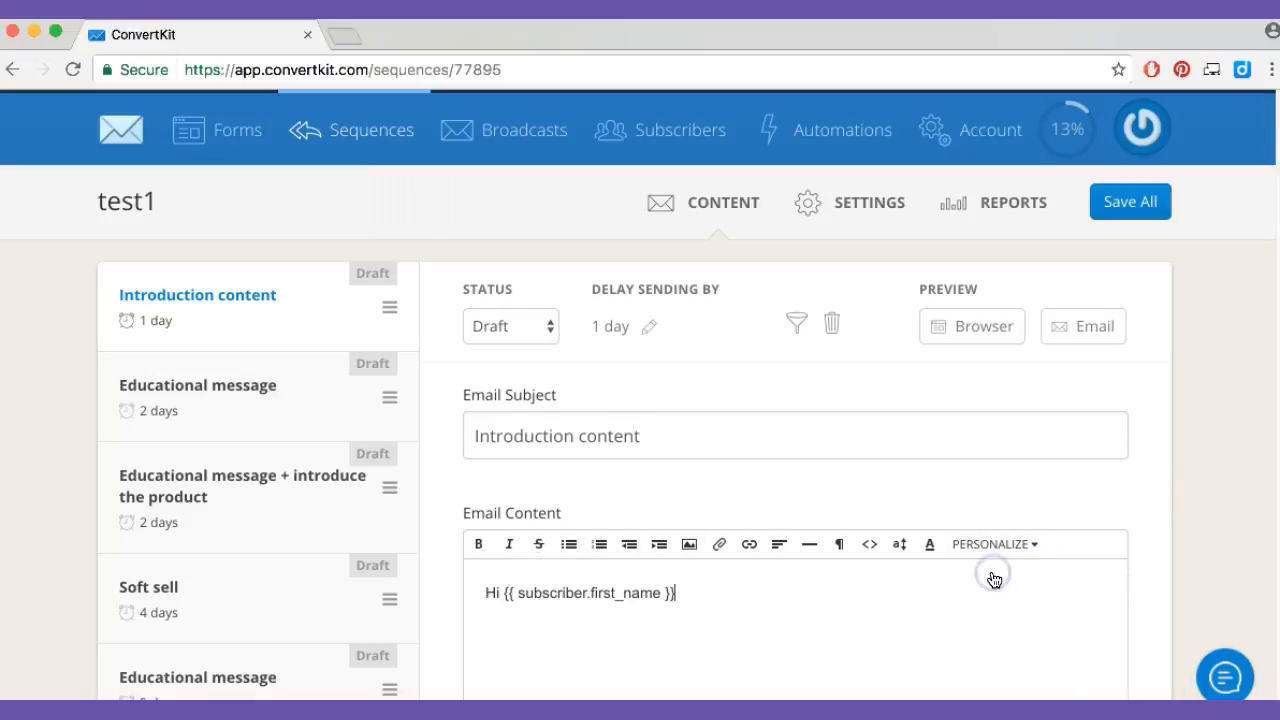
{"action": "left_click", "coordinate": [847, 574]}
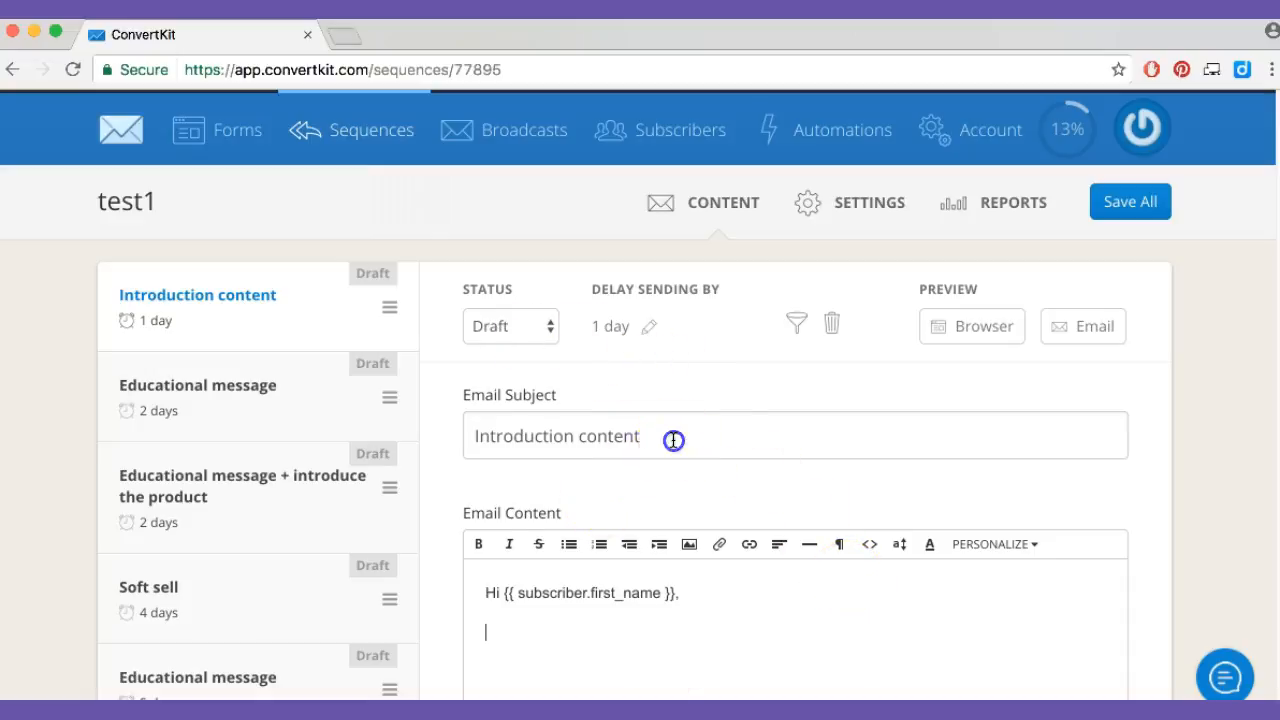
{"action": "left_click_drag", "start_coordinate": [674, 437], "coordinate": [309, 429]}
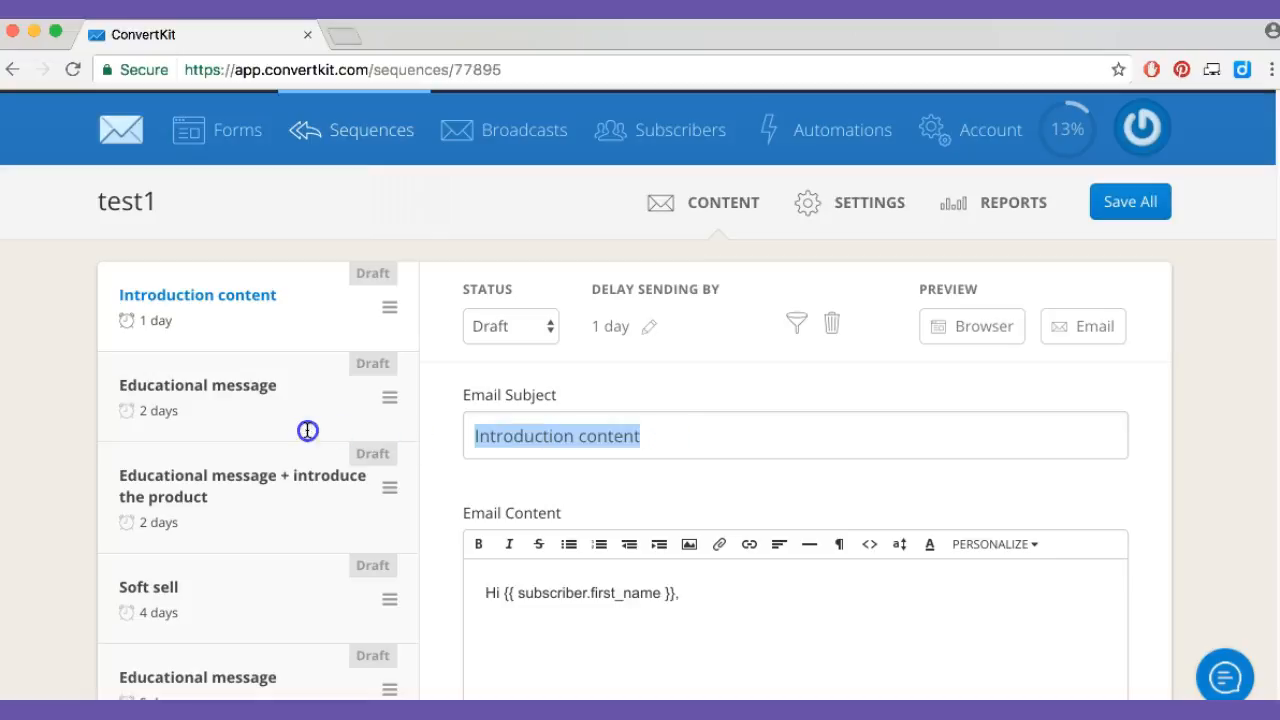
Set the Introduction content email to send immediately after subscription, and check its status choices while keeping Draft
{"action": "left_click", "coordinate": [612, 328]}
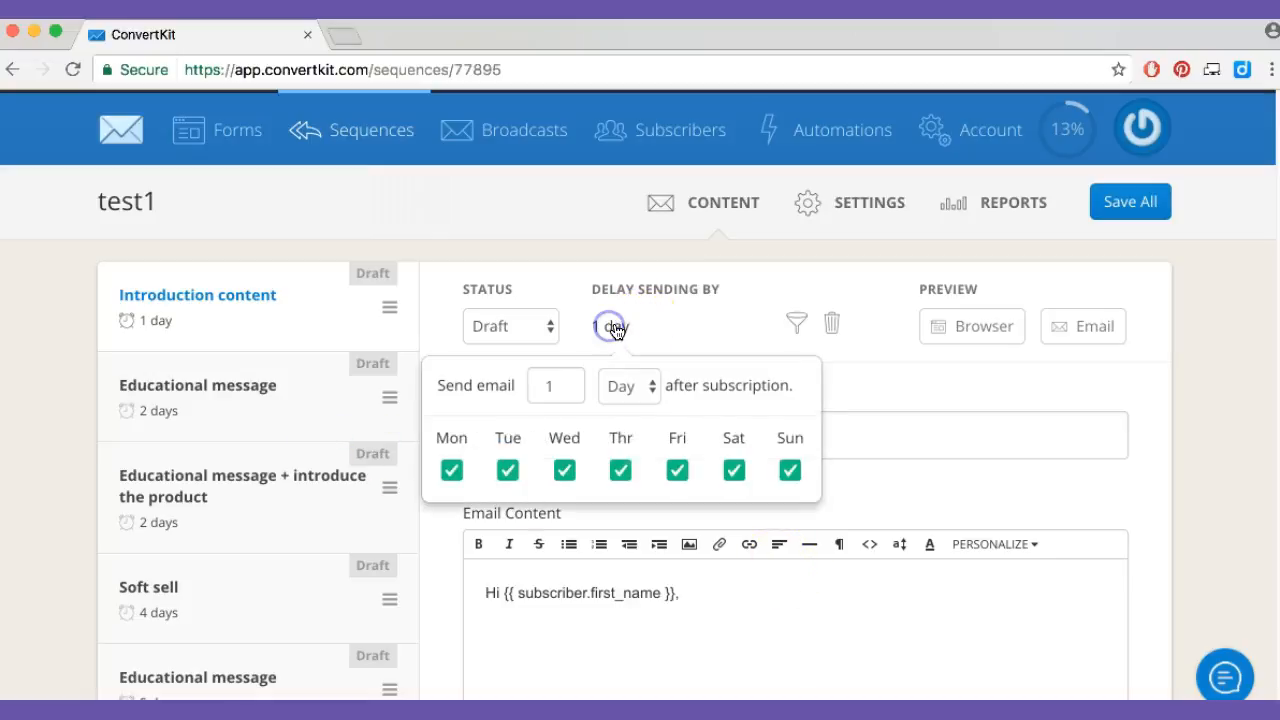
{"action": "left_click", "coordinate": [566, 382]}
{"action": "left_click", "coordinate": [565, 391]}
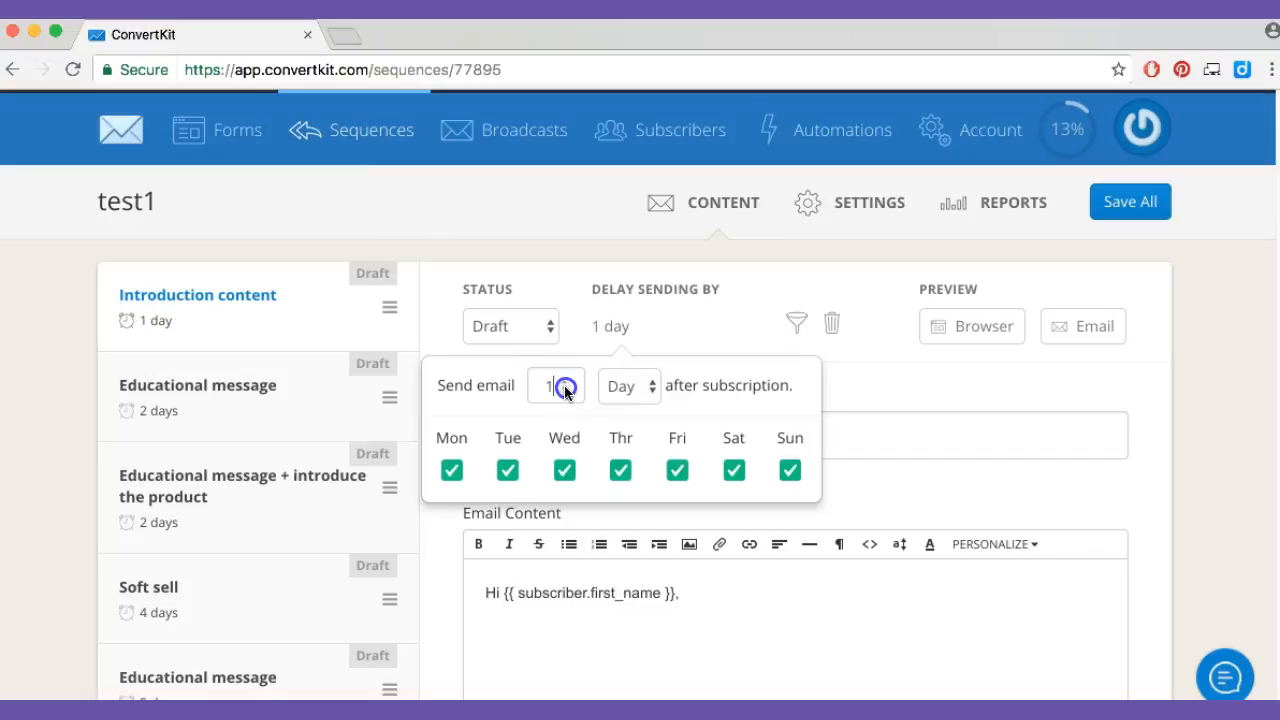
{"action": "left_click", "coordinate": [565, 391]}
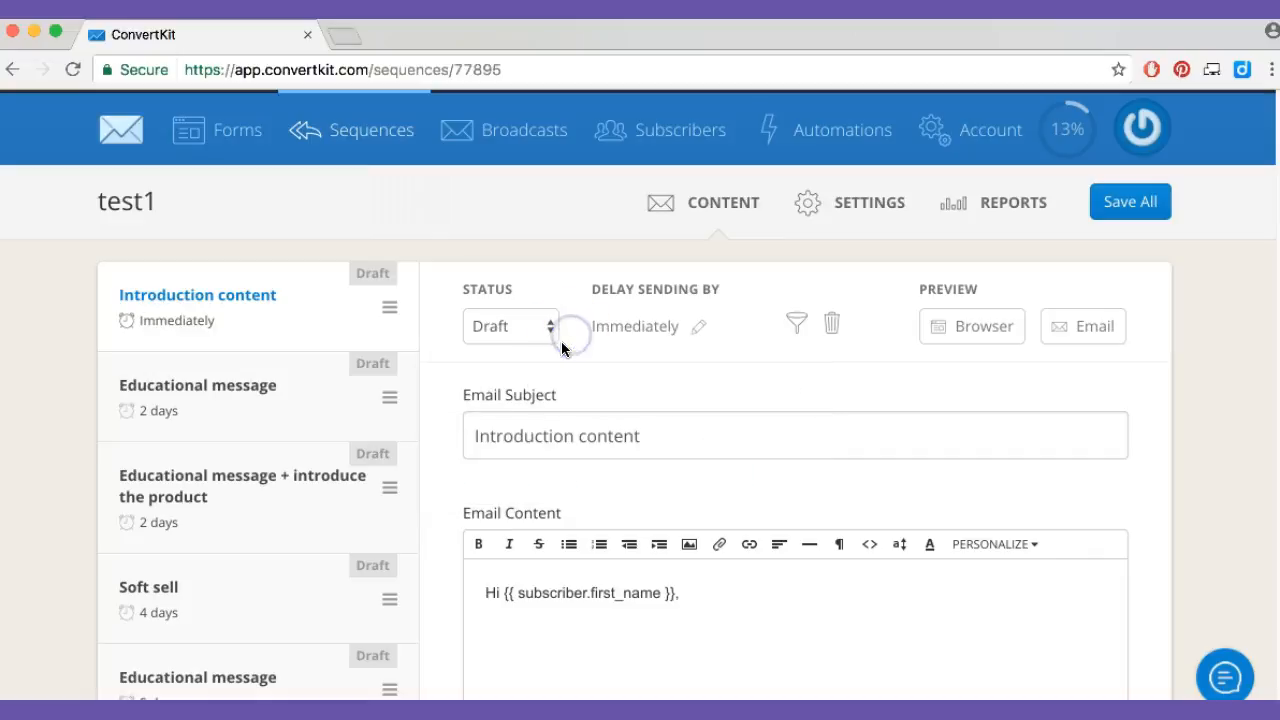
{"action": "left_click", "coordinate": [533, 326]}
{"action": "left_click", "coordinate": [594, 354]}
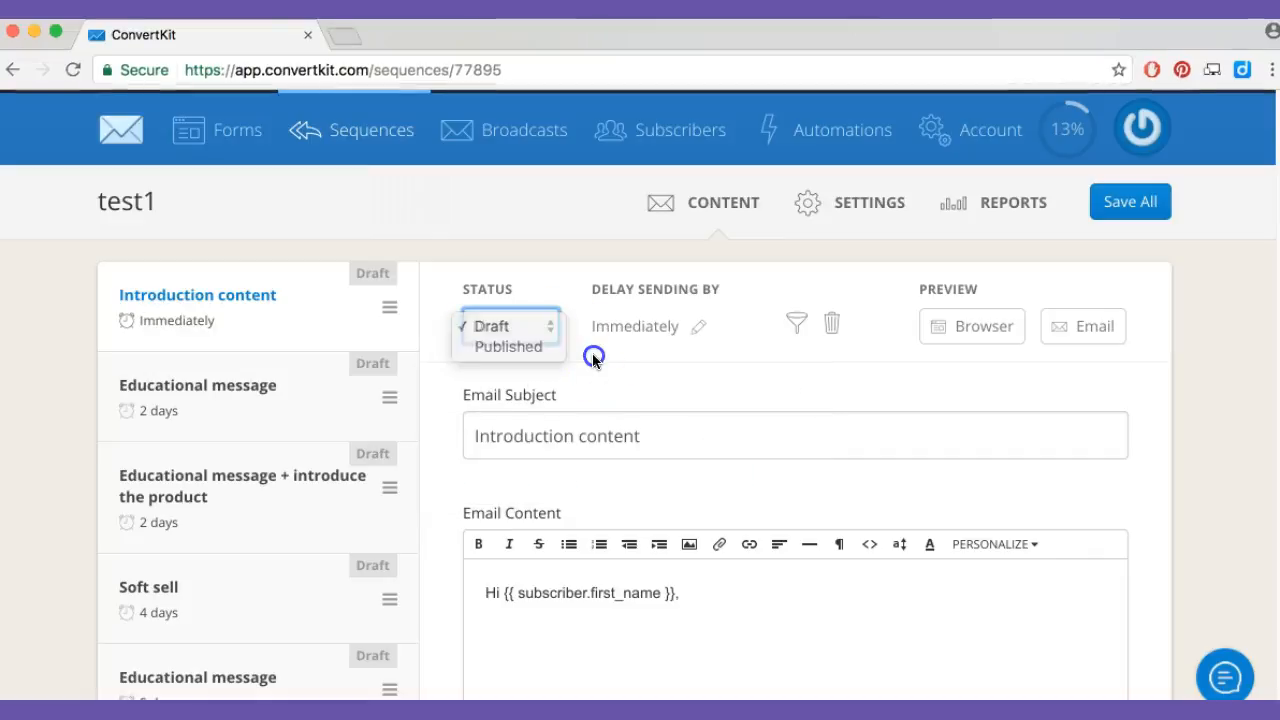
Delete the last Soft sell email, the one with the 5-day delay, from the end of the sequence
{"action": "scroll", "coordinate": [166, 679], "scroll_direction": "down", "scroll_amount": 3}
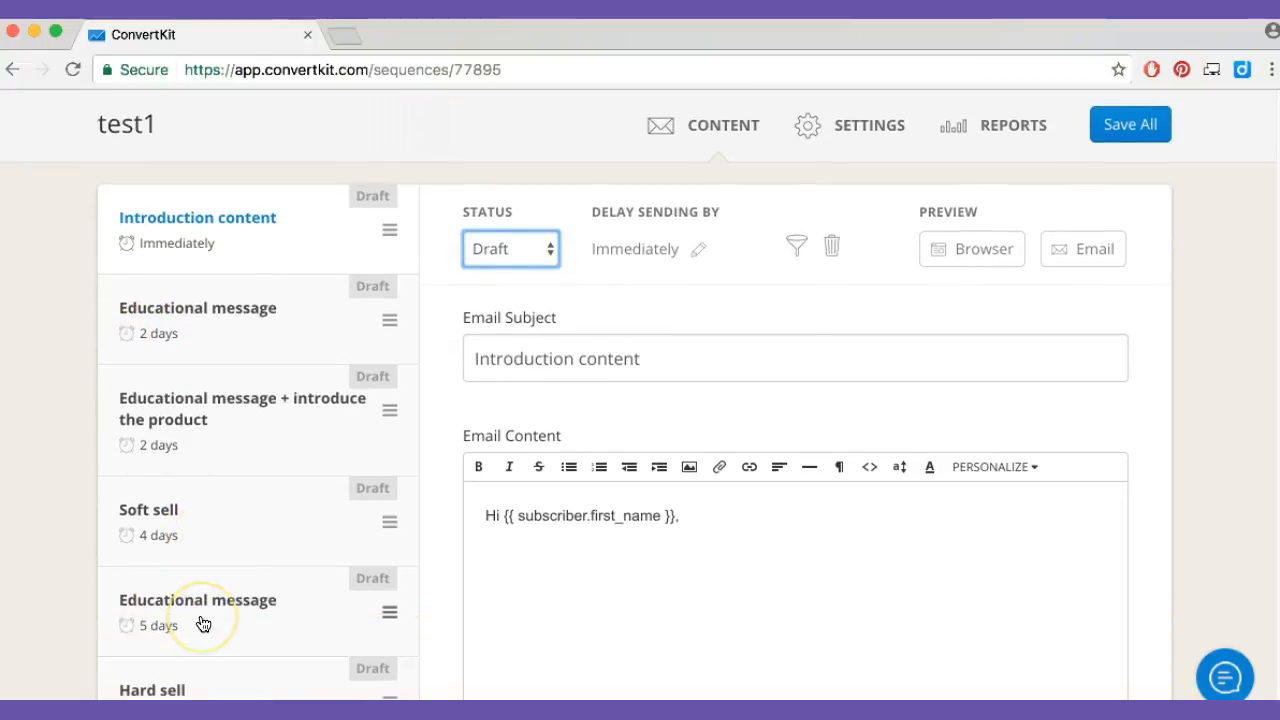
{"action": "scroll", "coordinate": [203, 624], "scroll_direction": "down", "scroll_amount": 5}
{"action": "left_click", "coordinate": [206, 500]}
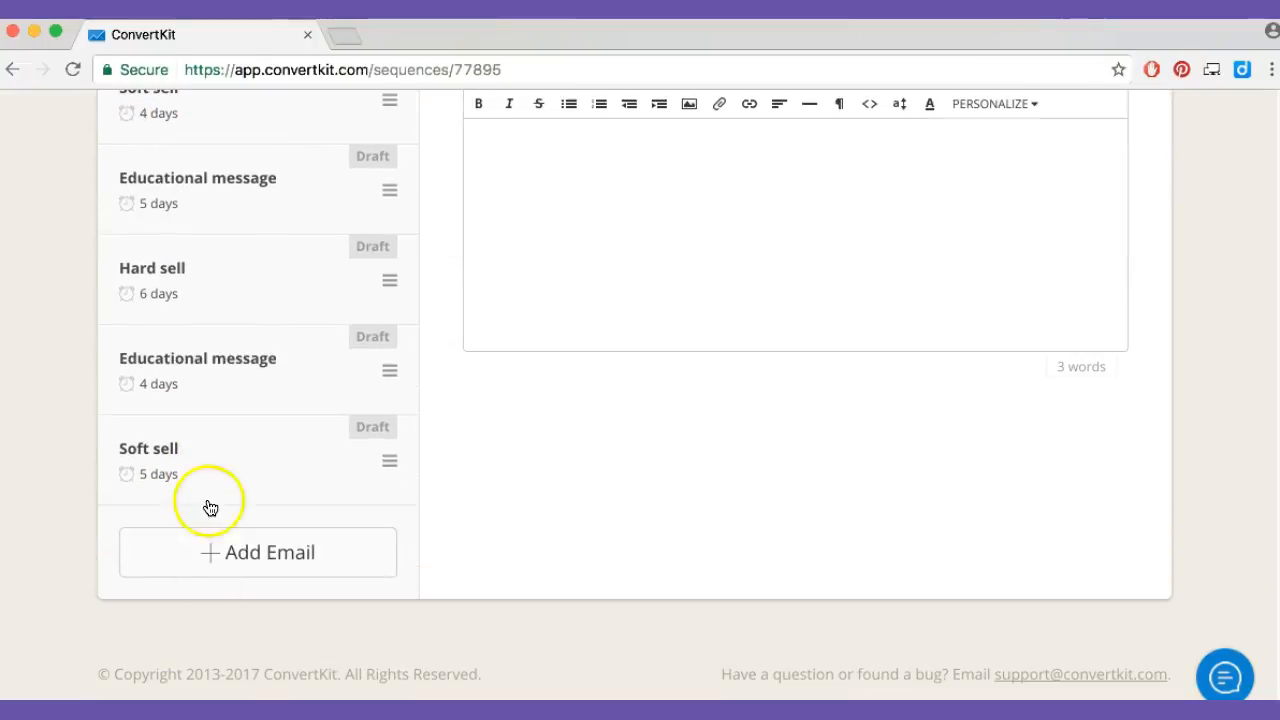
{"action": "left_click", "coordinate": [781, 571]}
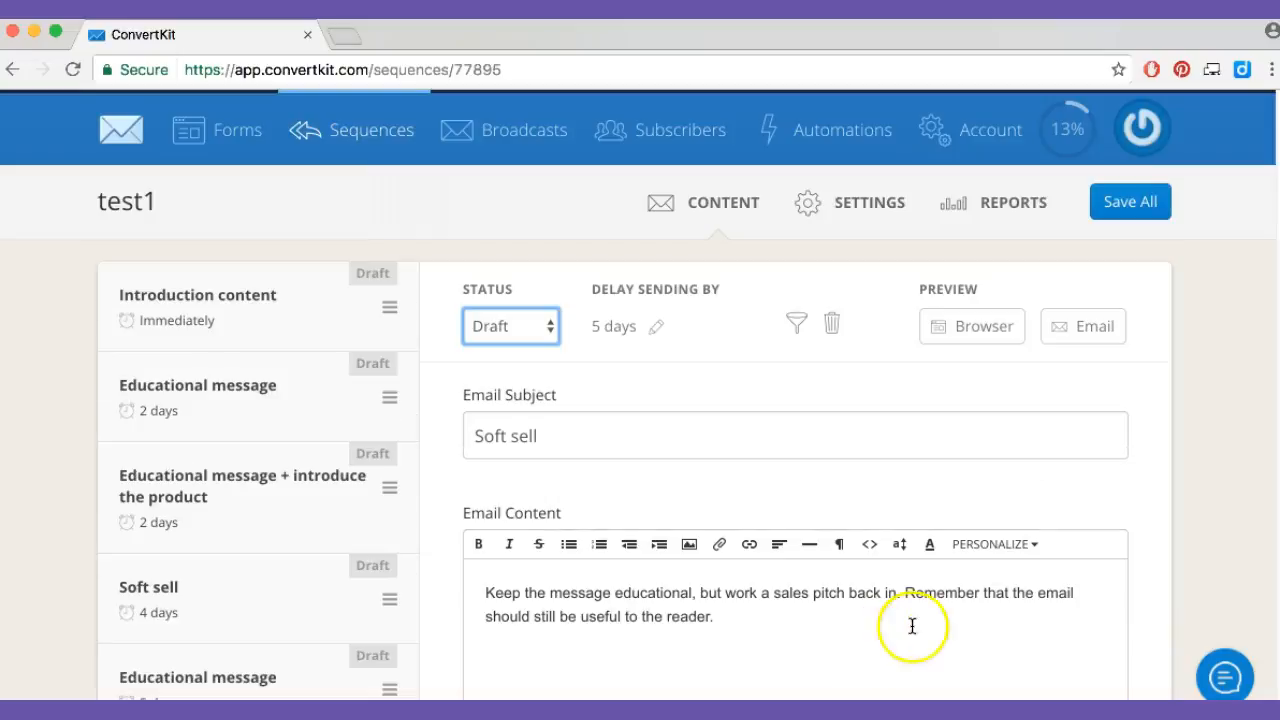
{"action": "scroll", "coordinate": [714, 604], "scroll_direction": "down", "scroll_amount": 4}
{"action": "scroll", "coordinate": [737, 503], "scroll_direction": "up", "scroll_amount": 5}
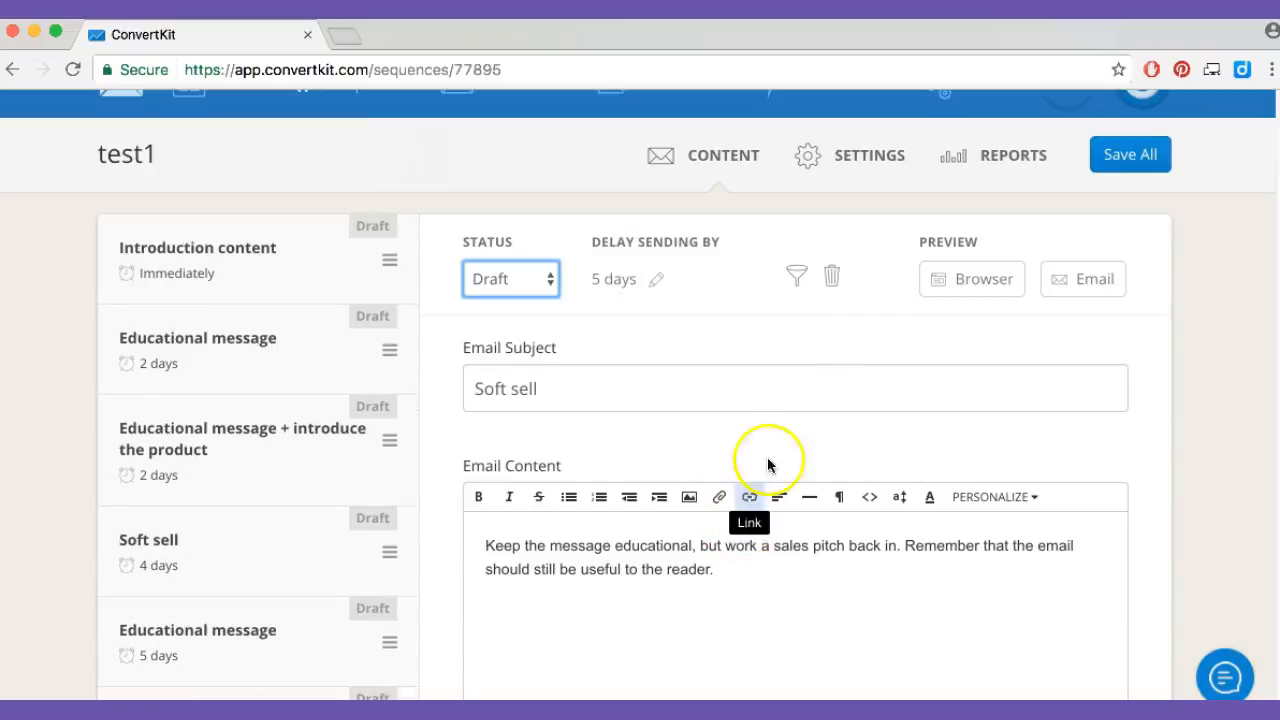
{"action": "left_click", "coordinate": [828, 274]}
{"action": "left_click", "coordinate": [784, 312]}
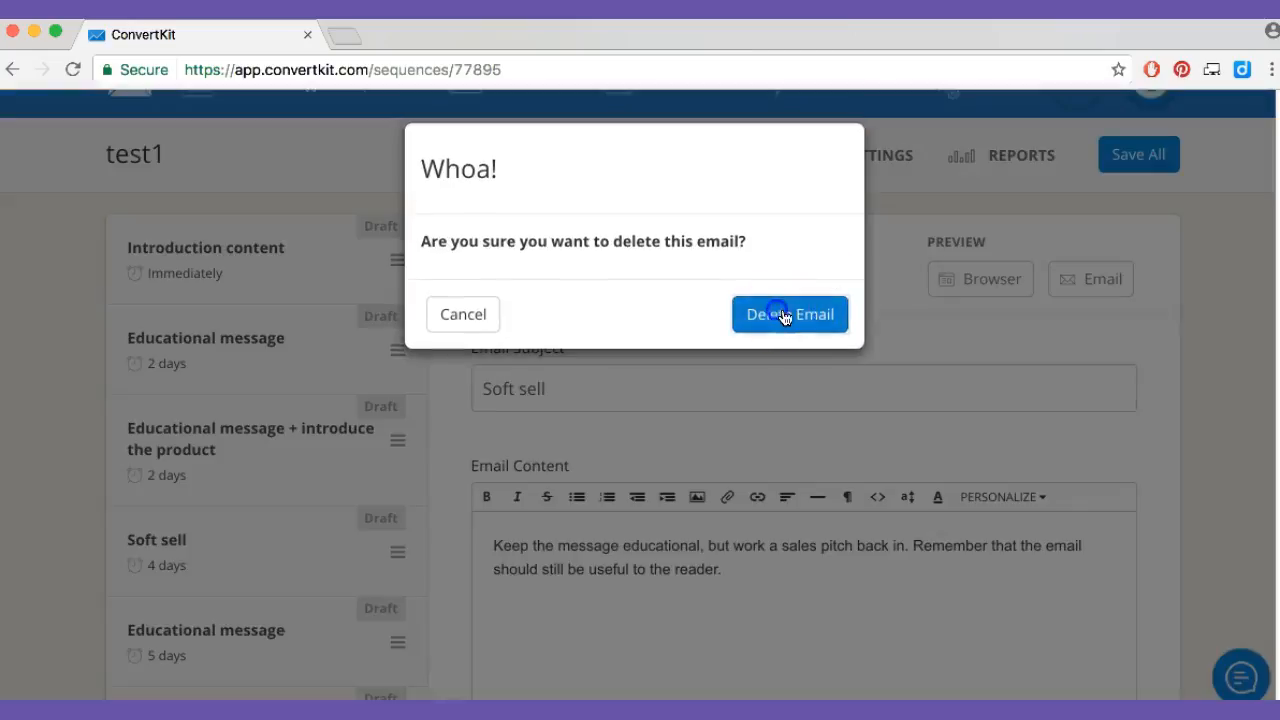
Set the first Educational message, right after Introduction content, to send 1 day after the last email
{"action": "scroll", "coordinate": [383, 616], "scroll_direction": "down", "scroll_amount": 4}
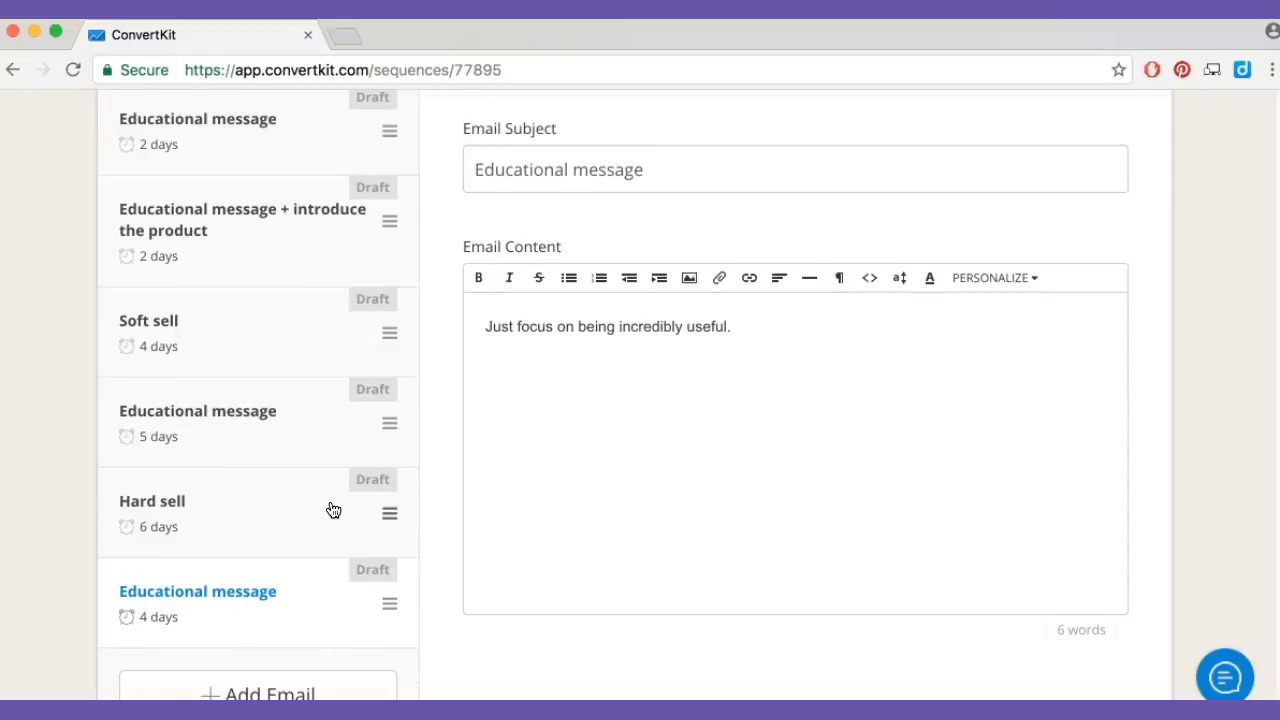
{"action": "scroll", "coordinate": [333, 510], "scroll_direction": "up", "scroll_amount": 2}
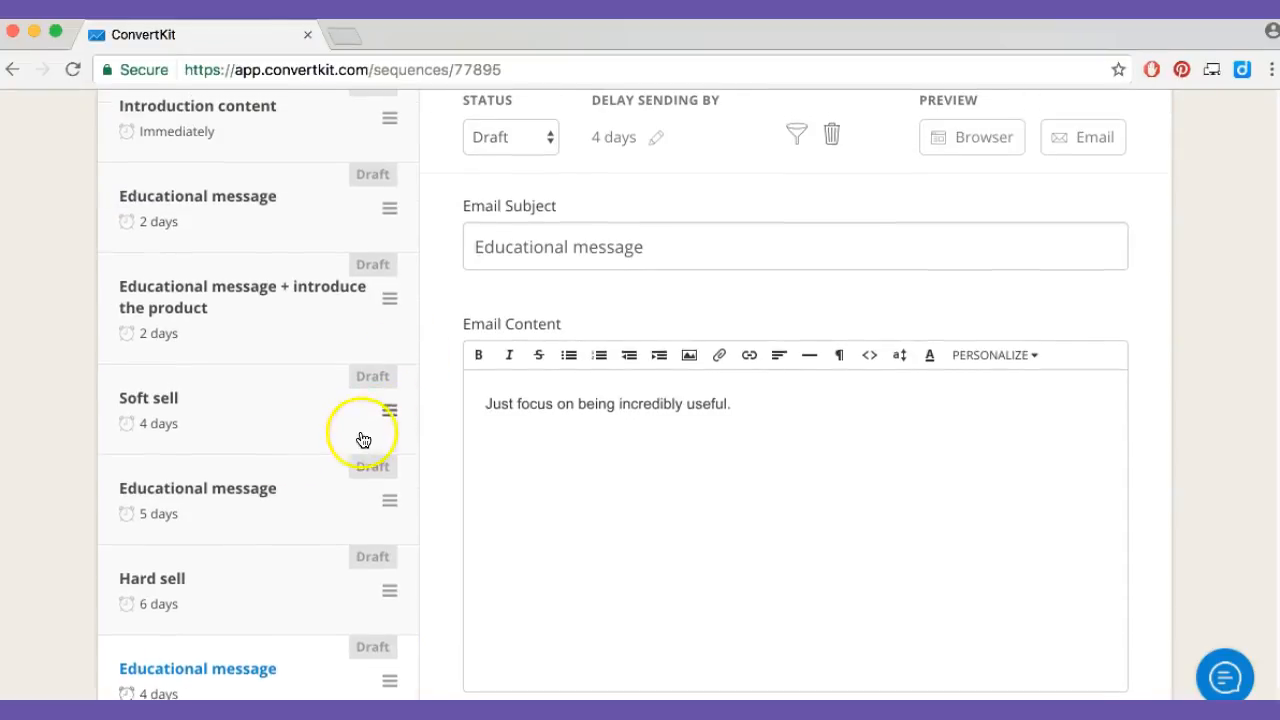
{"action": "scroll", "coordinate": [360, 441], "scroll_direction": "up", "scroll_amount": 2}
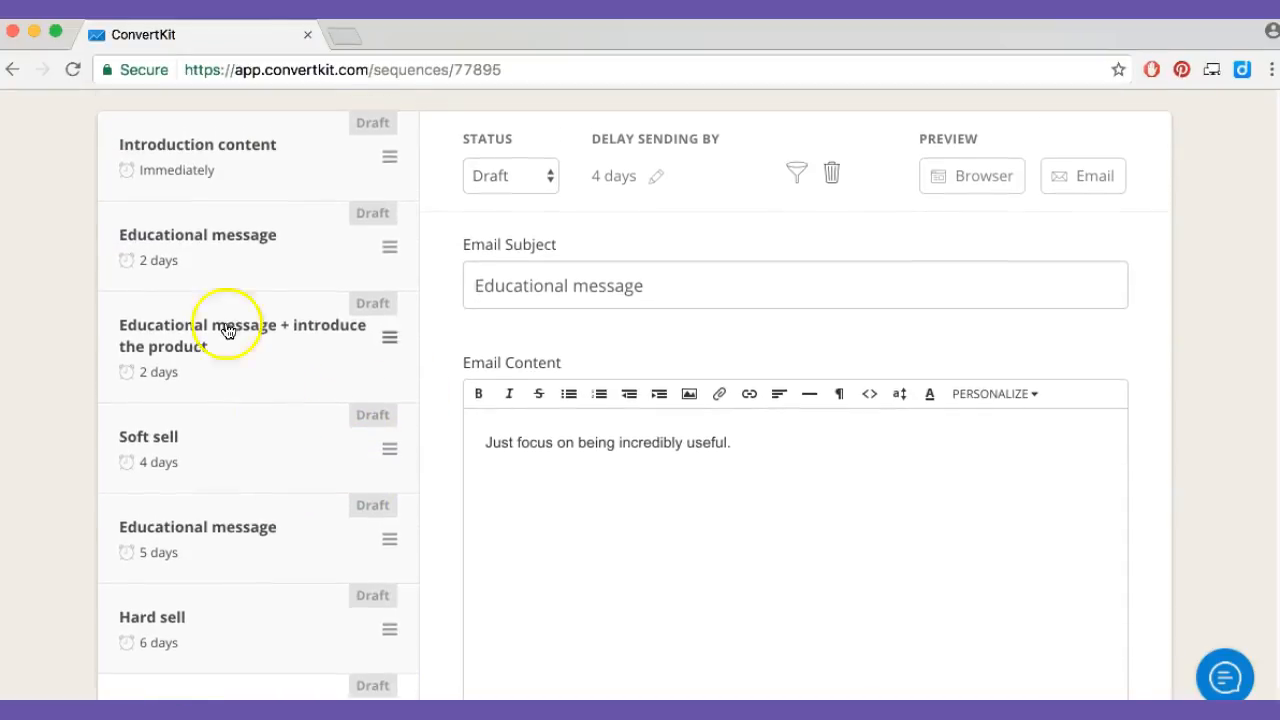
{"action": "left_click", "coordinate": [232, 240]}
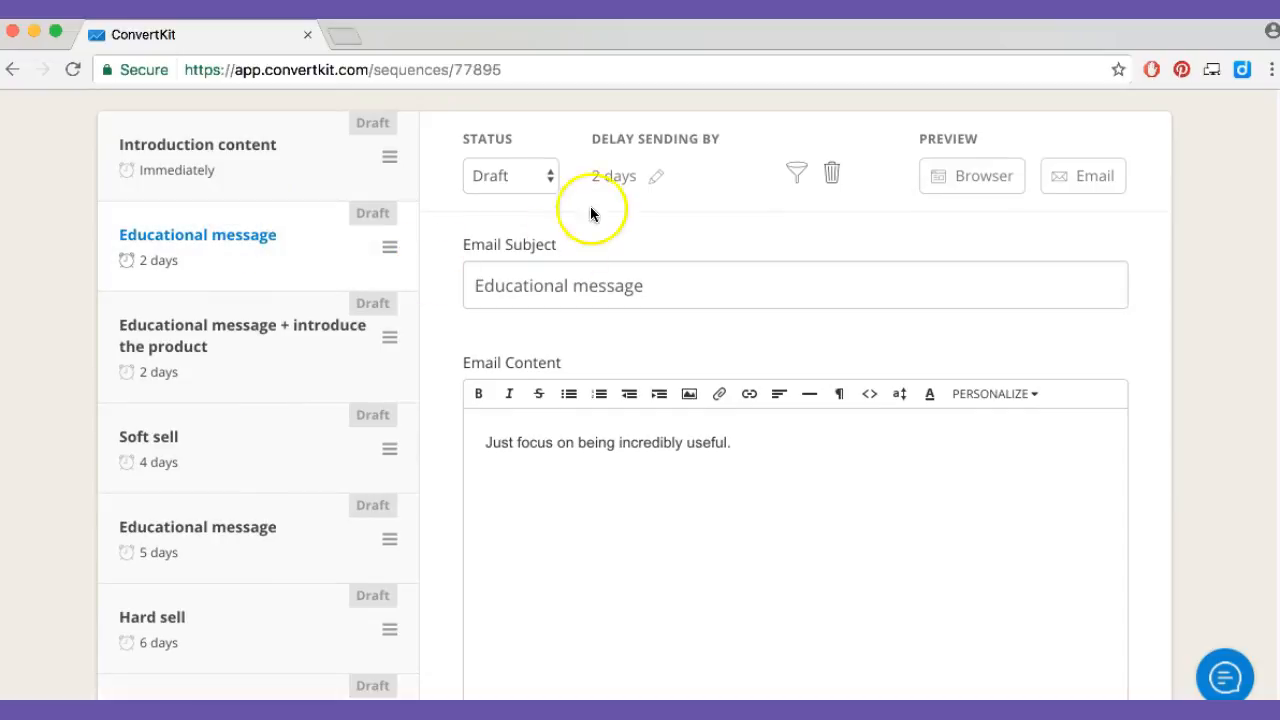
{"action": "left_click", "coordinate": [632, 179]}
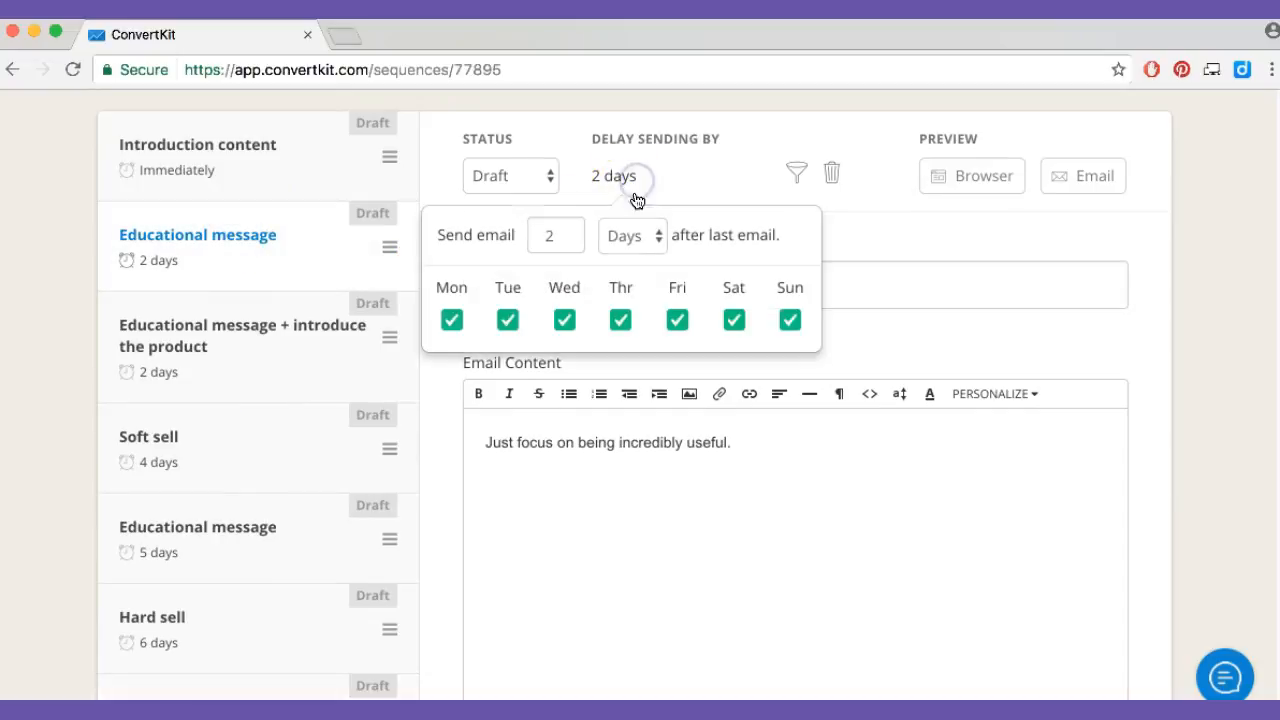
{"action": "left_click", "coordinate": [566, 242]}
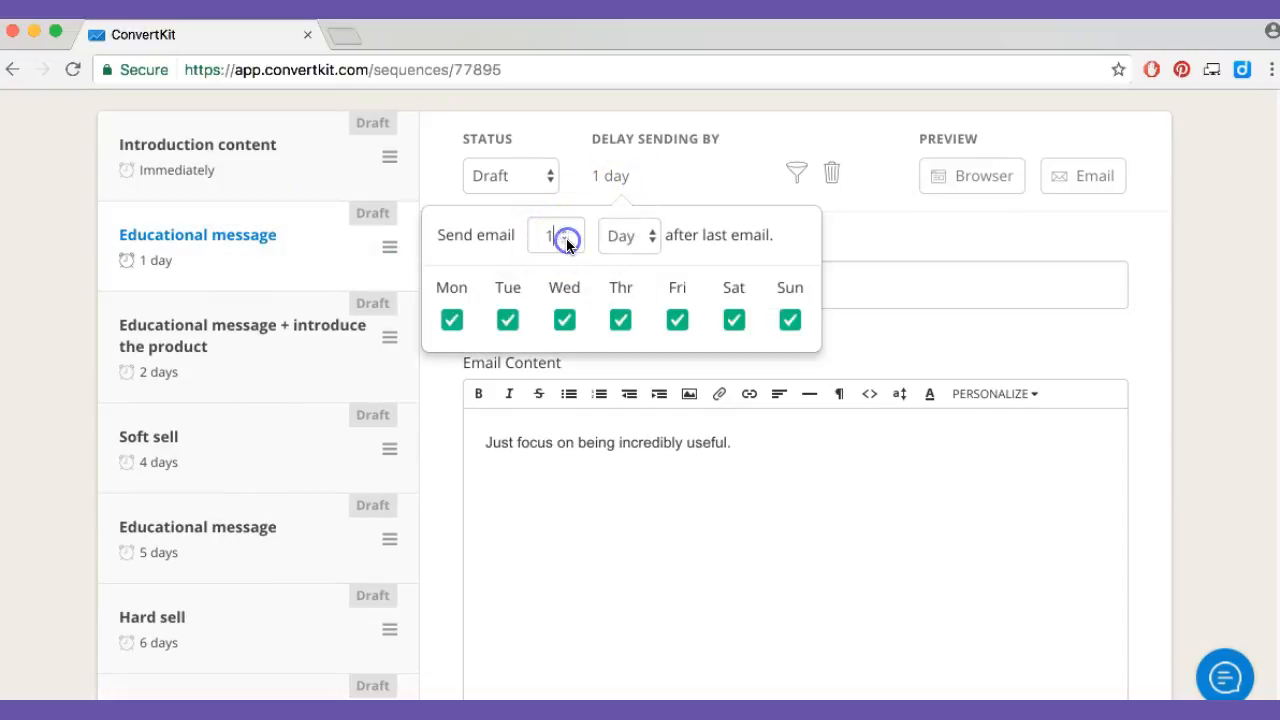
{"action": "left_click", "coordinate": [640, 530]}
Save all emails in the sequence
{"action": "scroll", "coordinate": [791, 663], "scroll_direction": "up", "scroll_amount": 2}
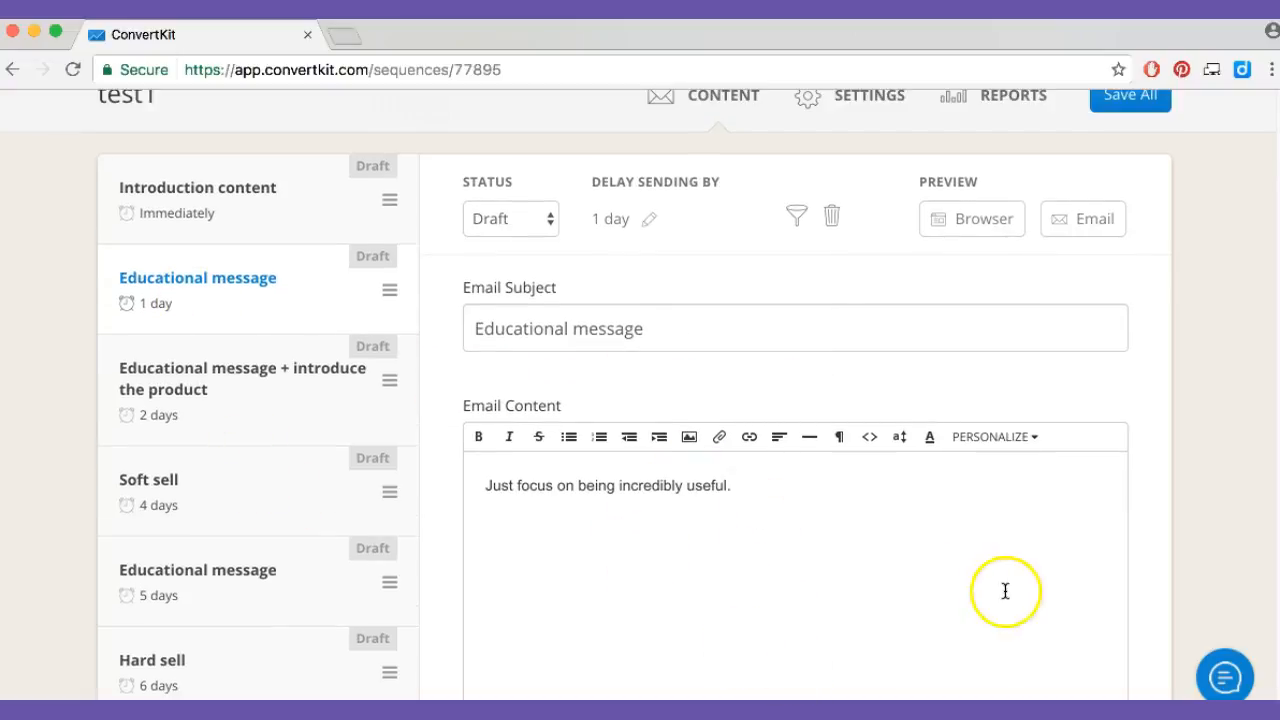
{"action": "scroll", "coordinate": [940, 557], "scroll_direction": "up", "scroll_amount": 5}
{"action": "left_click", "coordinate": [1127, 204]}
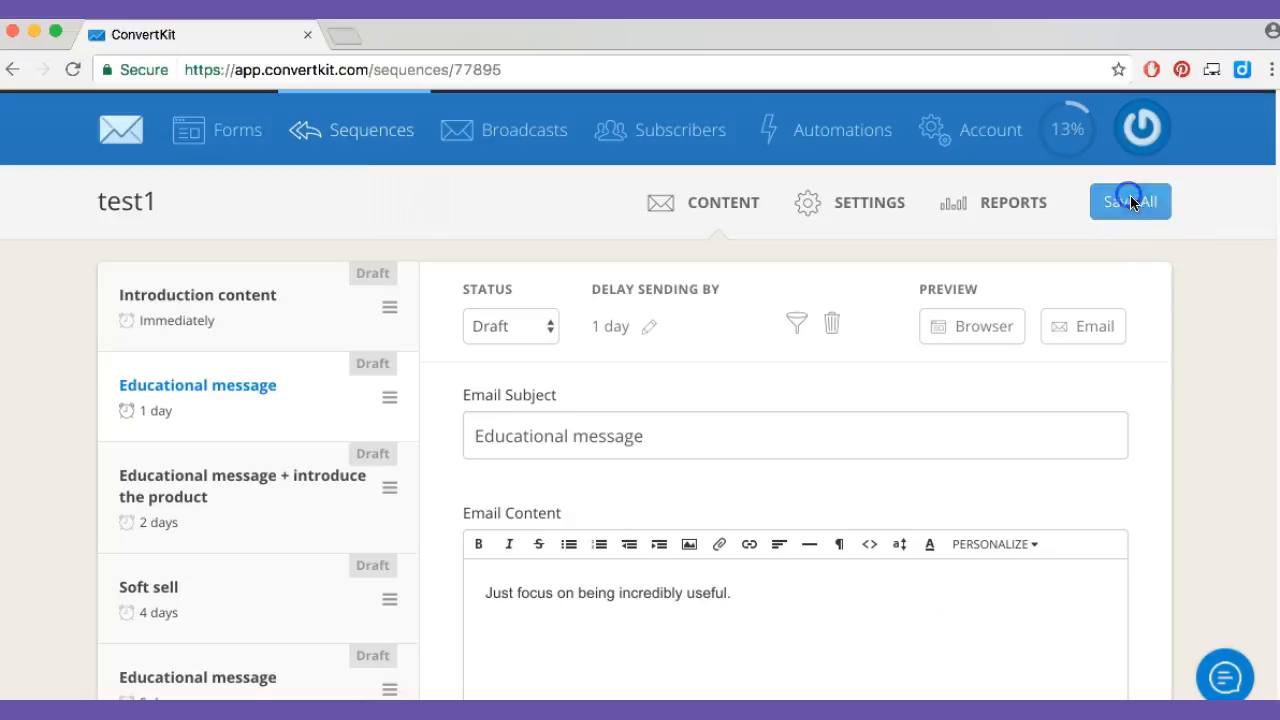
Open the sequence's settings and review the sending time, email template and subscriber exclusion options
{"action": "left_click", "coordinate": [853, 210]}
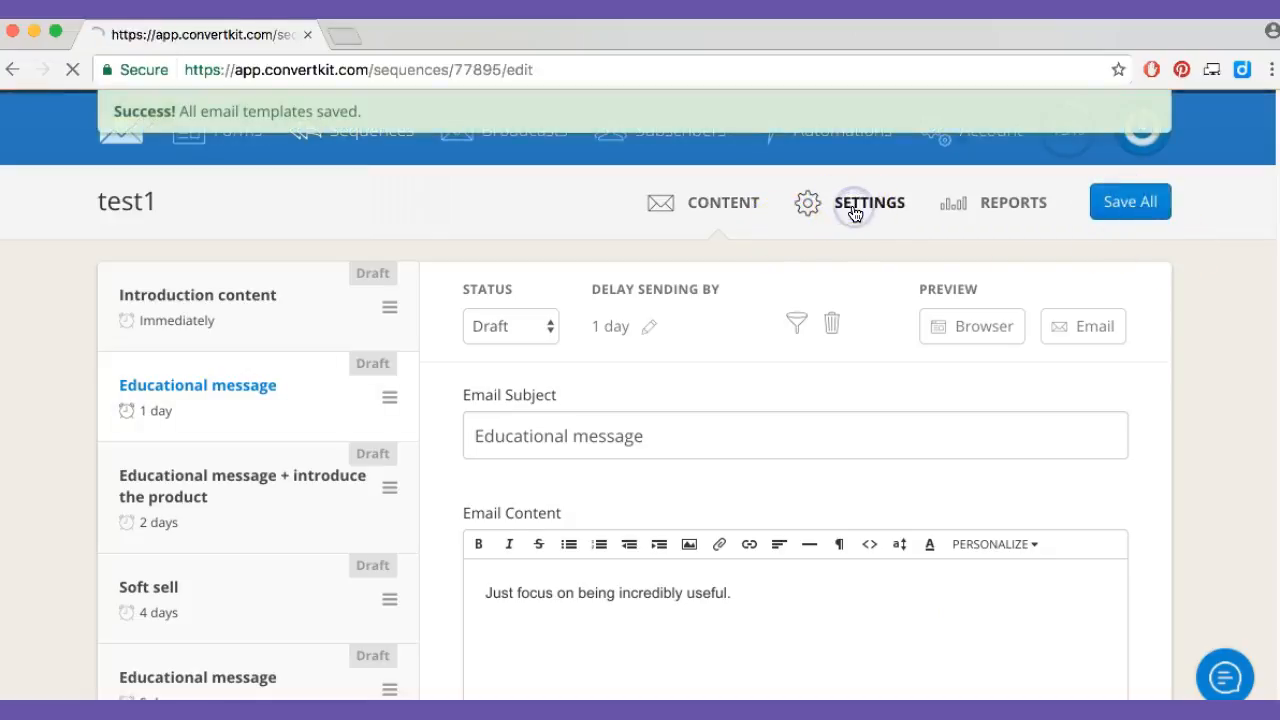
{"action": "scroll", "coordinate": [1100, 535], "scroll_direction": "down", "scroll_amount": 5}
{"action": "scroll", "coordinate": [1102, 538], "scroll_direction": "down", "scroll_amount": 8}
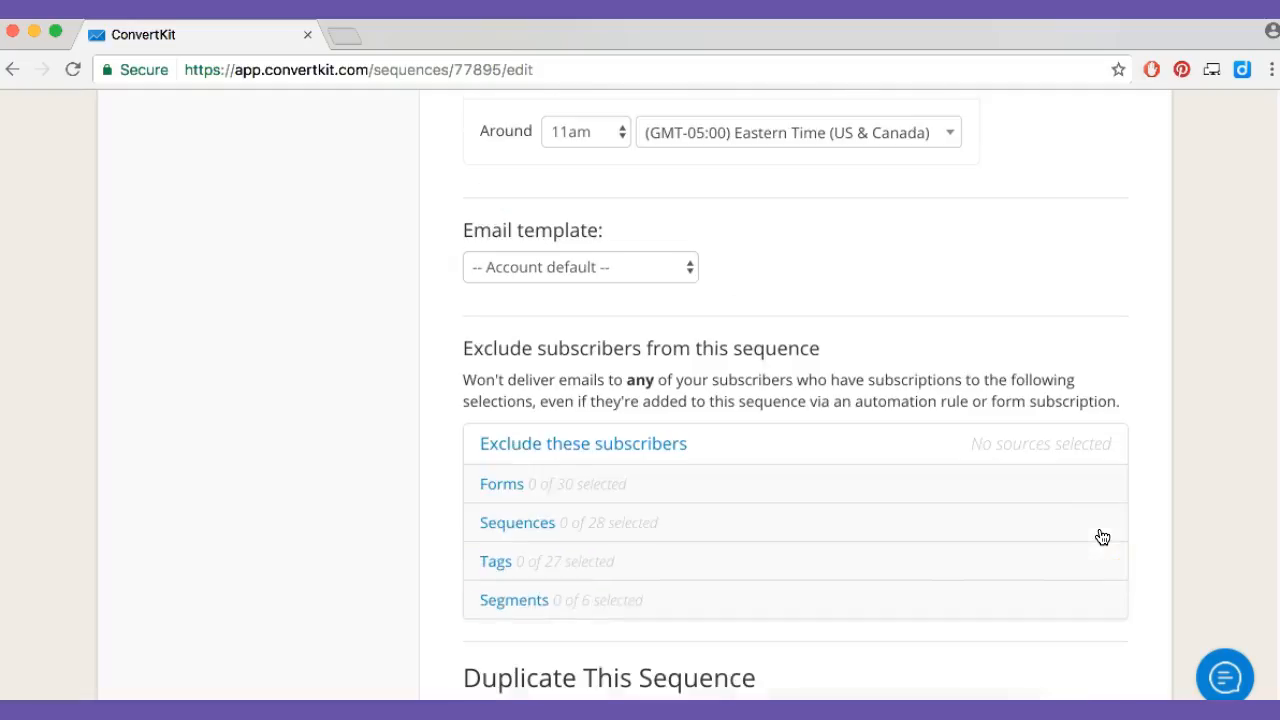
Review the sequence settings for excluding subscribers by form, sequence, tag or segment, and for duplicating the sequence
{"action": "scroll", "coordinate": [1099, 539], "scroll_direction": "up", "scroll_amount": 3}
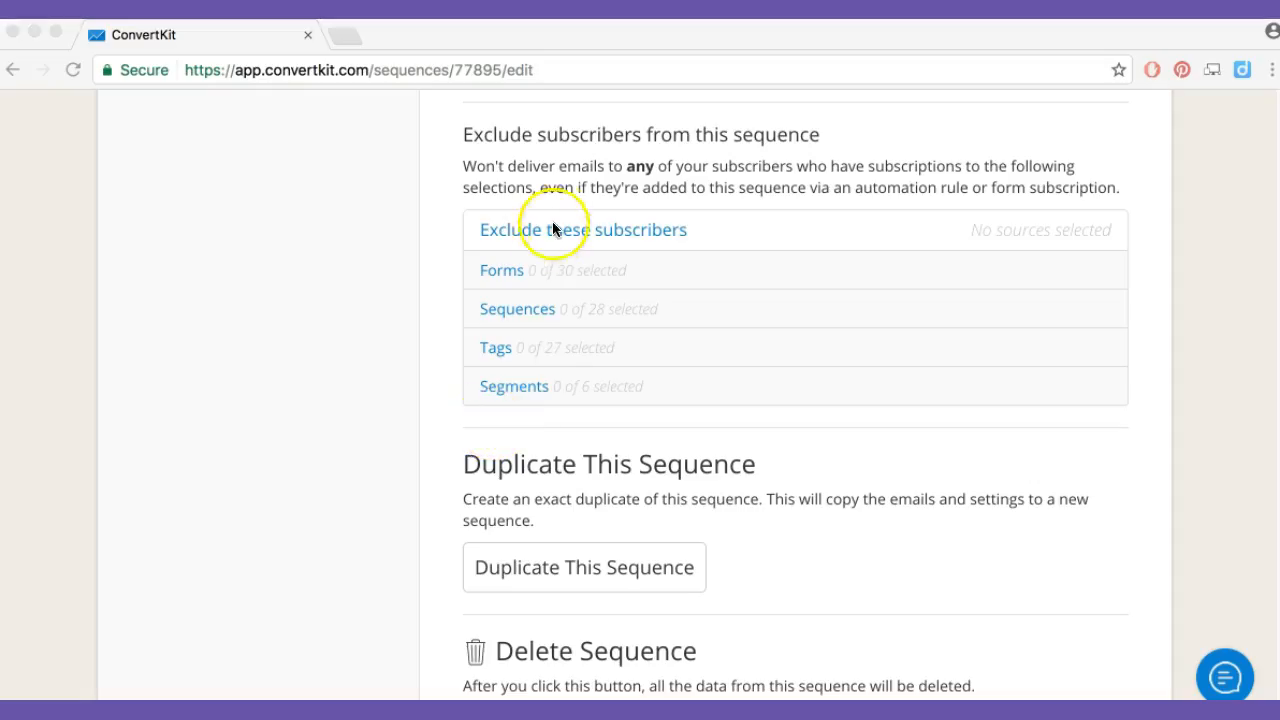
{"action": "left_click", "coordinate": [628, 232]}
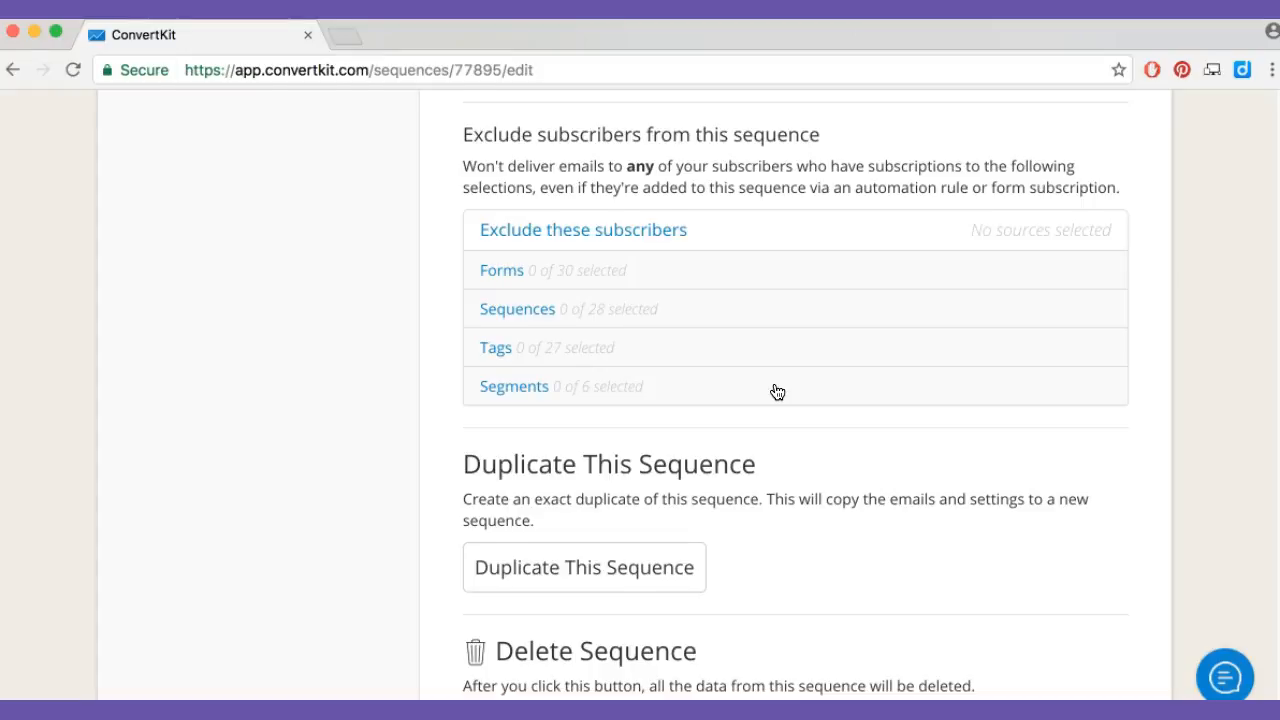
{"action": "scroll", "coordinate": [777, 391], "scroll_direction": "up", "scroll_amount": 1}
{"action": "scroll", "coordinate": [777, 395], "scroll_direction": "up", "scroll_amount": 10}
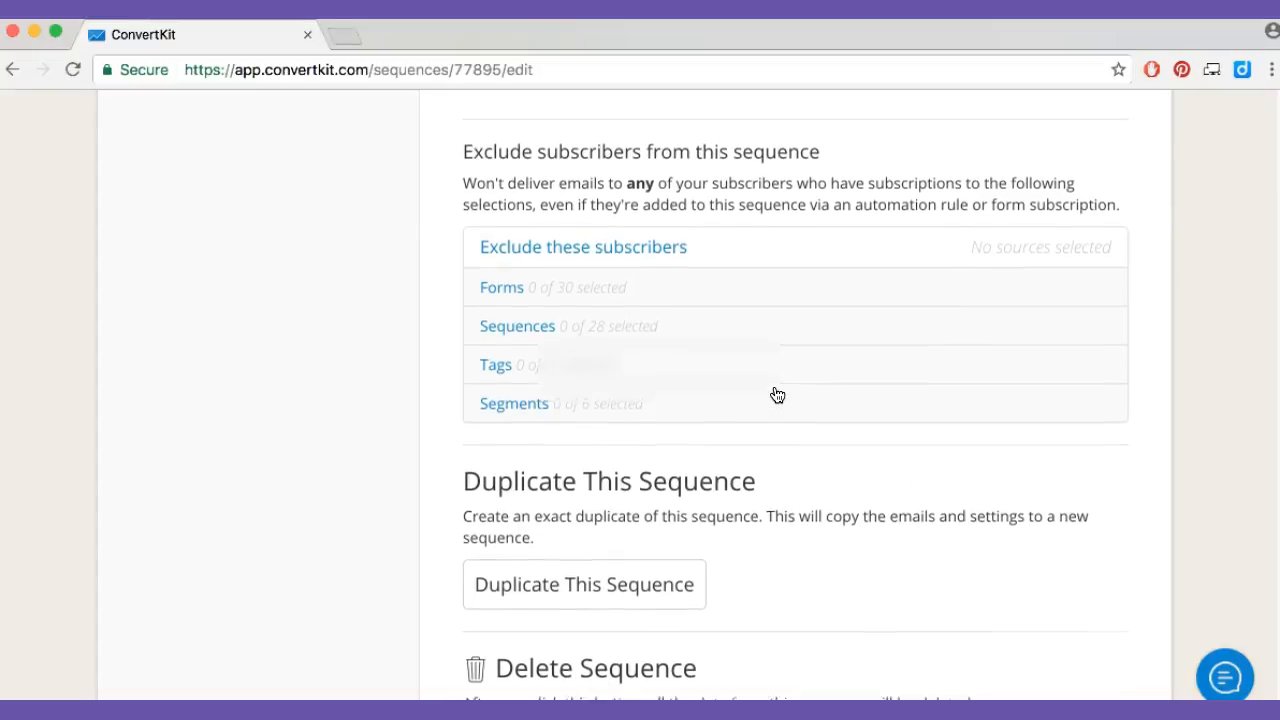
{"action": "scroll", "coordinate": [848, 312], "scroll_direction": "up", "scroll_amount": 2}
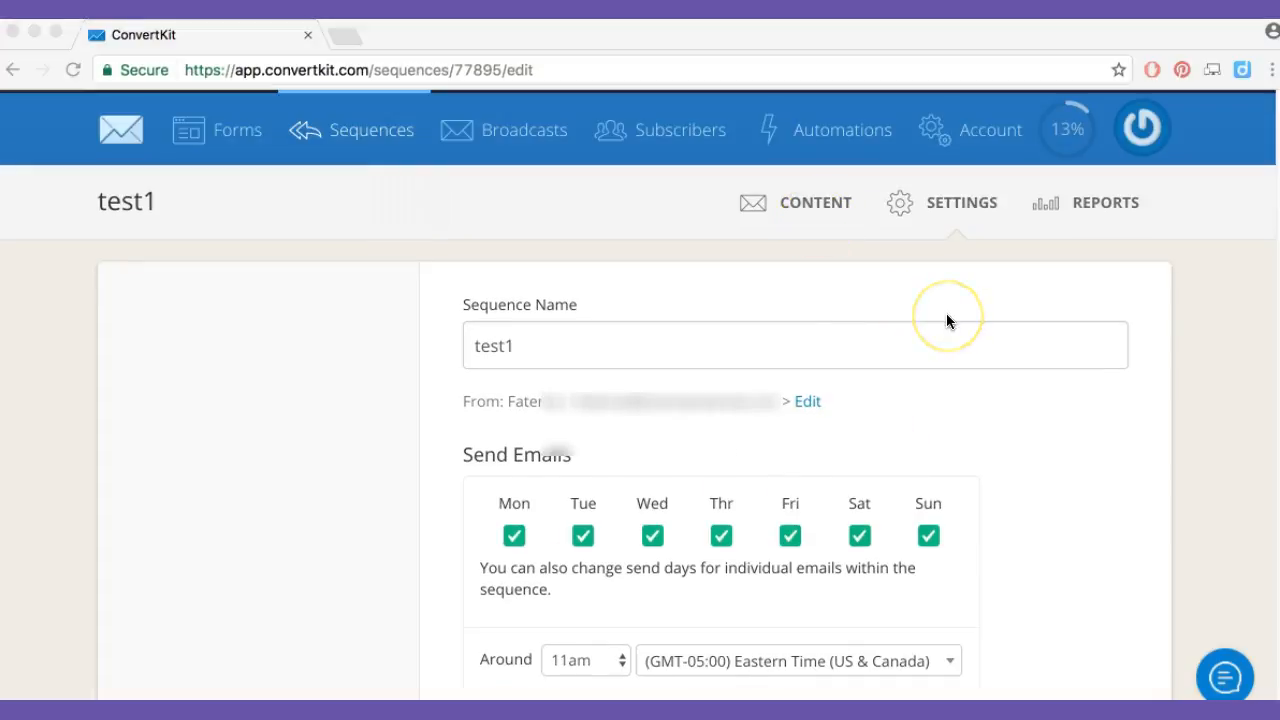
Go to the subscriber list and look through the forms for adding a single subscriber and importing subscribers, leaving both without saving
{"action": "left_click", "coordinate": [655, 137]}
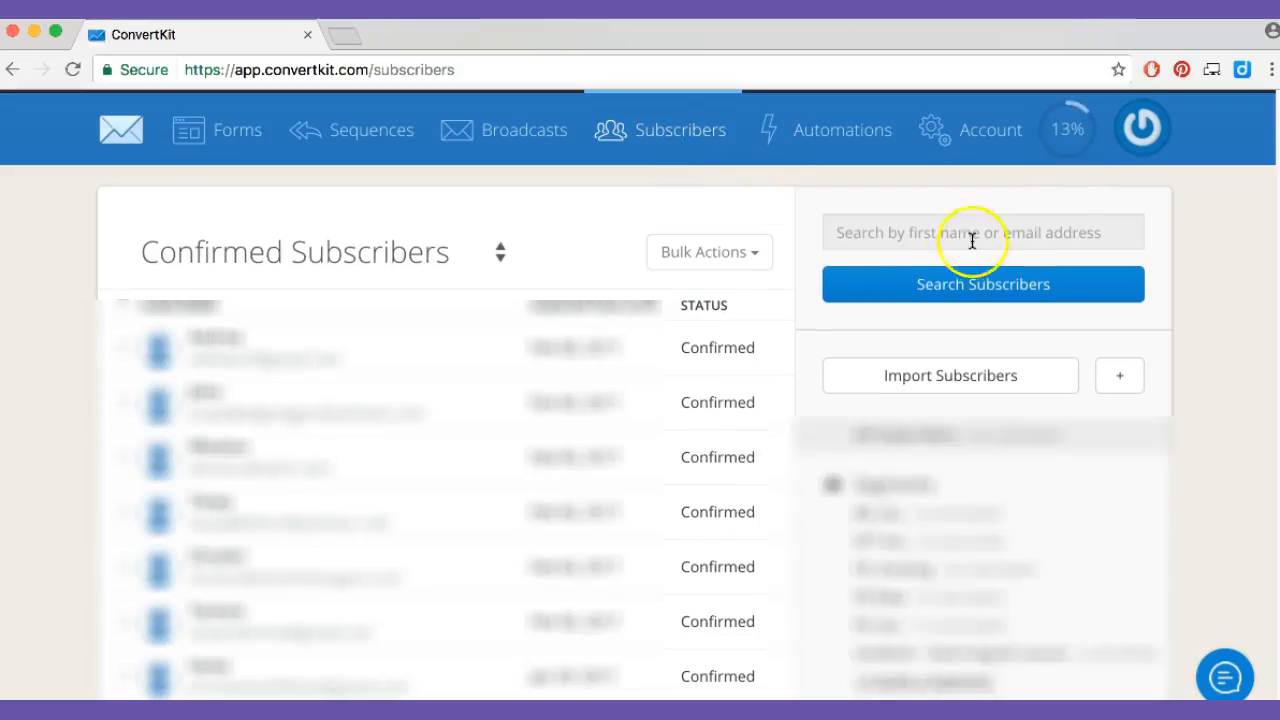
{"action": "left_click", "coordinate": [1112, 380]}
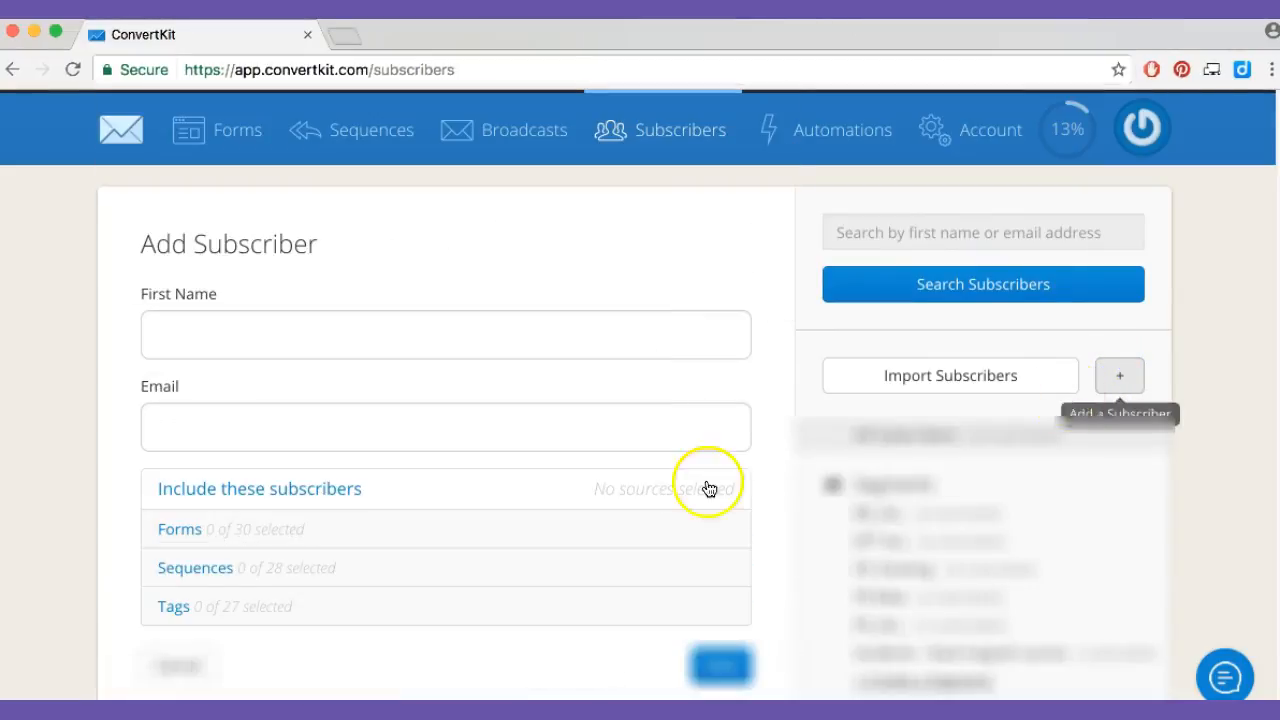
{"action": "left_click", "coordinate": [190, 667]}
{"action": "left_click", "coordinate": [886, 386]}
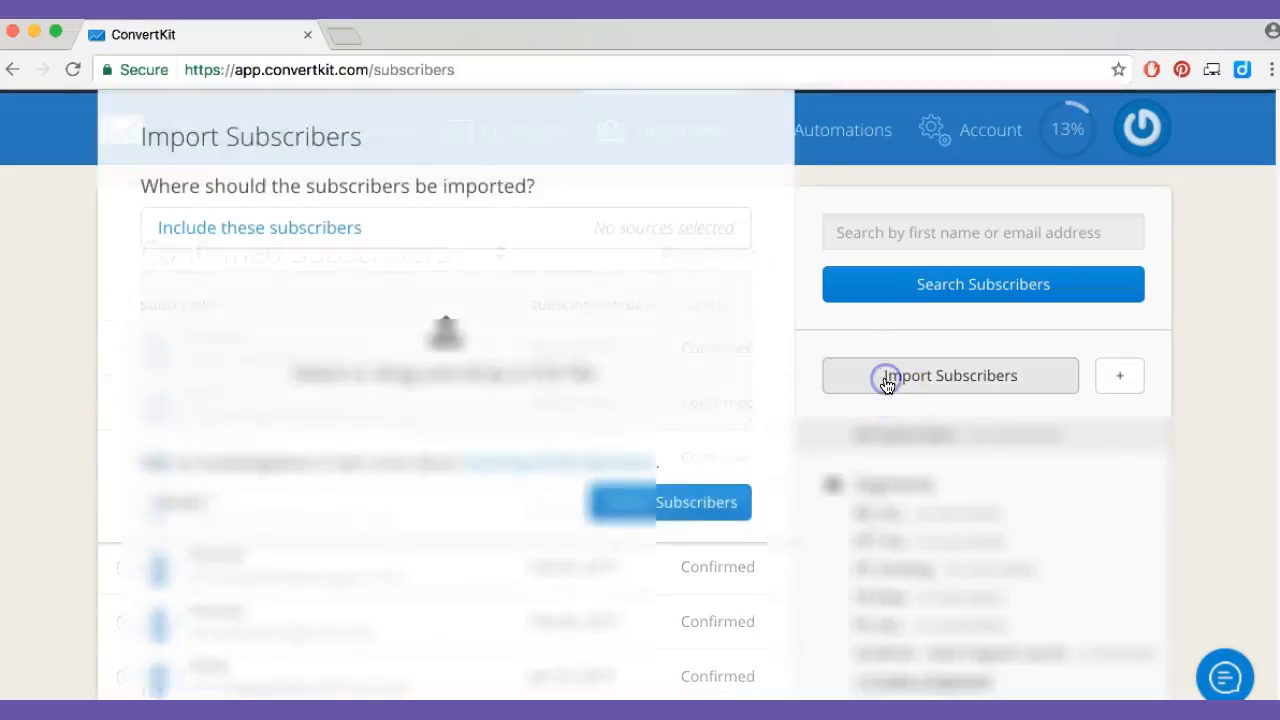
{"action": "left_click", "coordinate": [187, 338]}
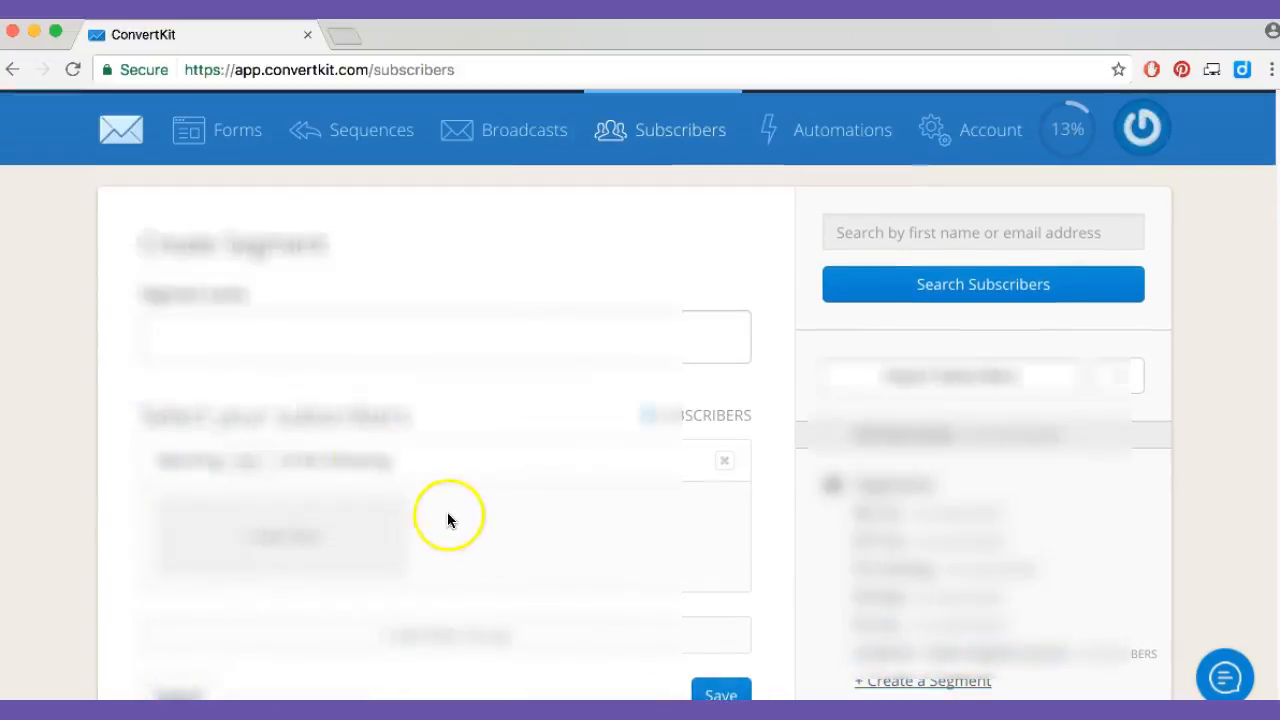
Examine the forms for creating a segment and a tag, then close them without entering a name
{"action": "left_click", "coordinate": [306, 351]}
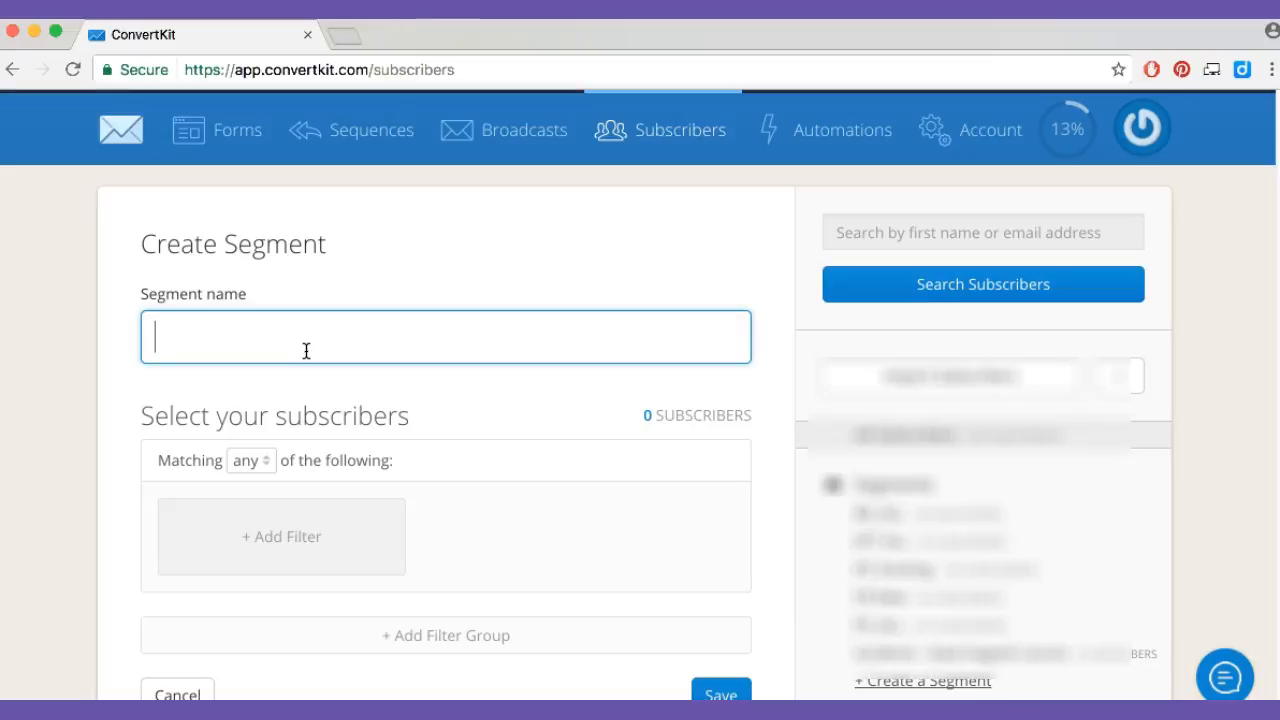
{"action": "scroll", "coordinate": [900, 545], "scroll_direction": "down", "scroll_amount": 10}
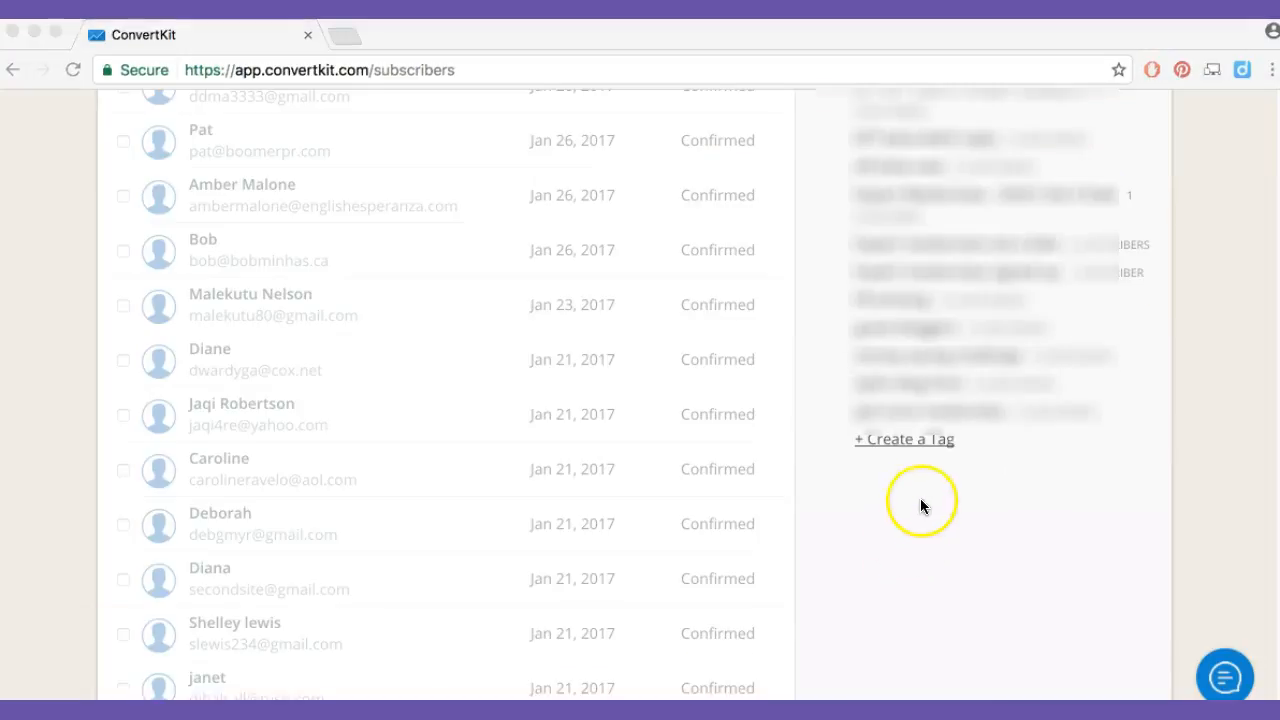
{"action": "left_click", "coordinate": [918, 438]}
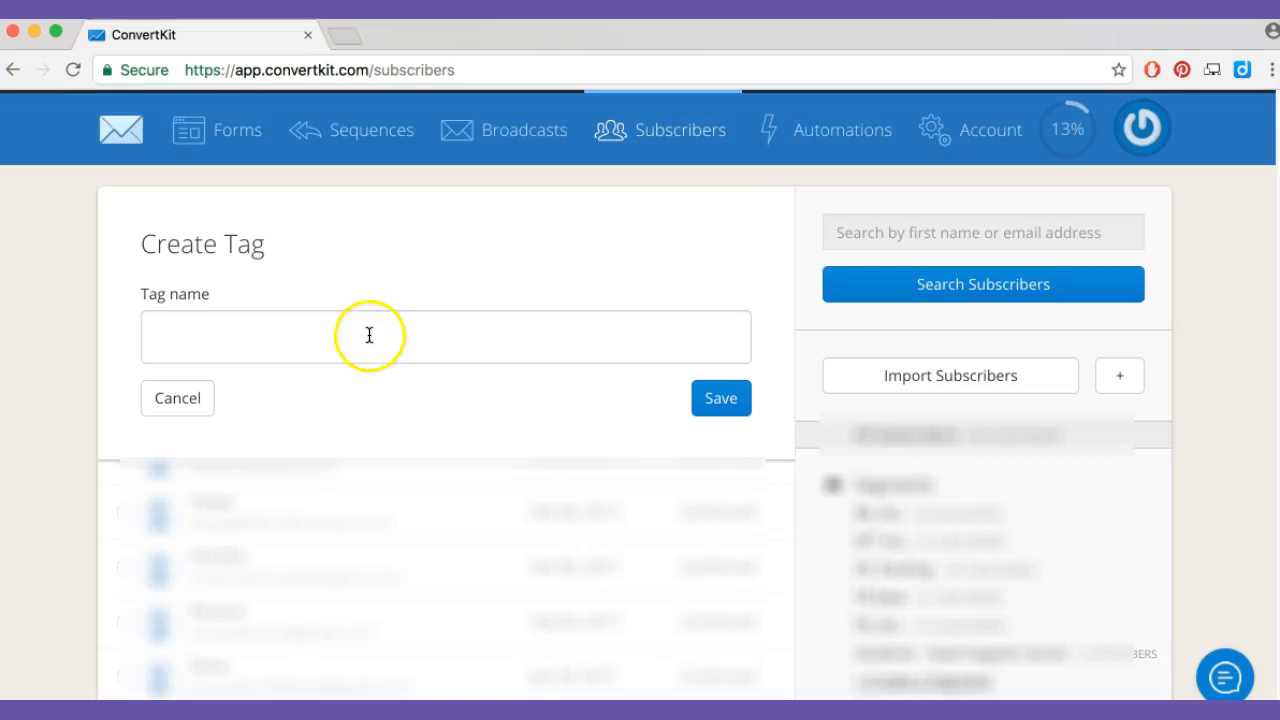
{"action": "left_click", "coordinate": [498, 338]}
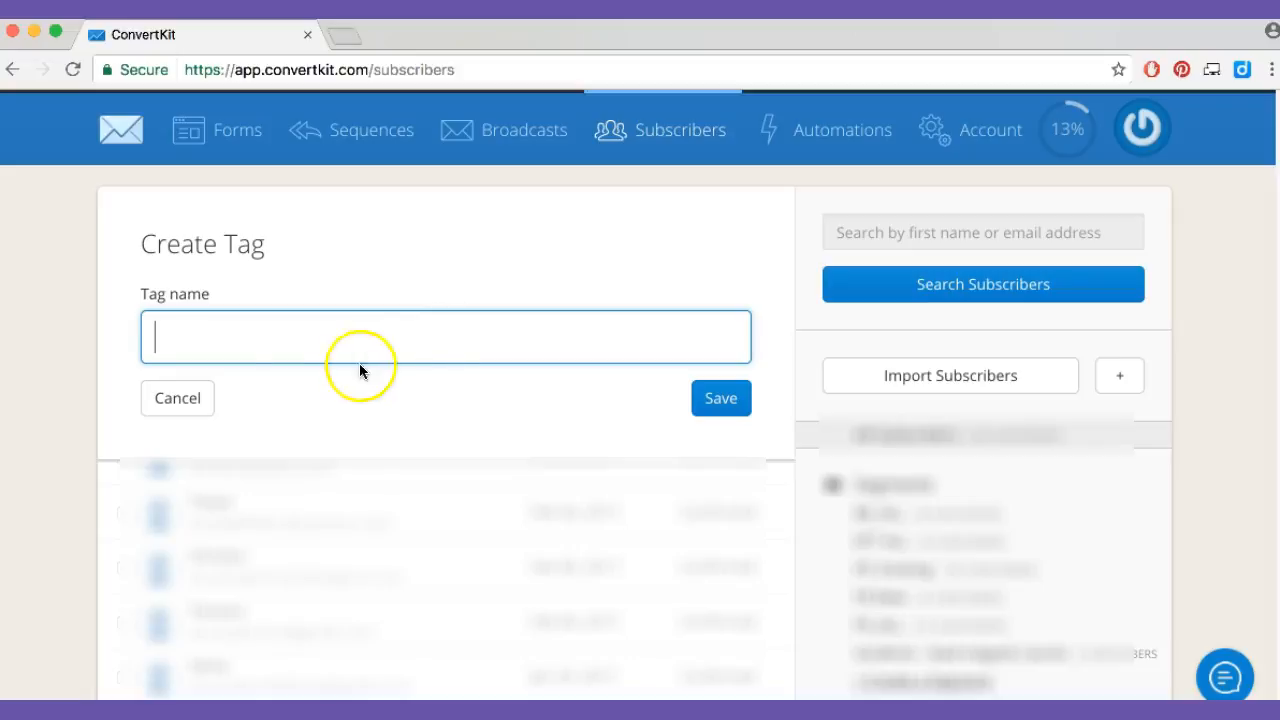
{"action": "left_click", "coordinate": [165, 401]}
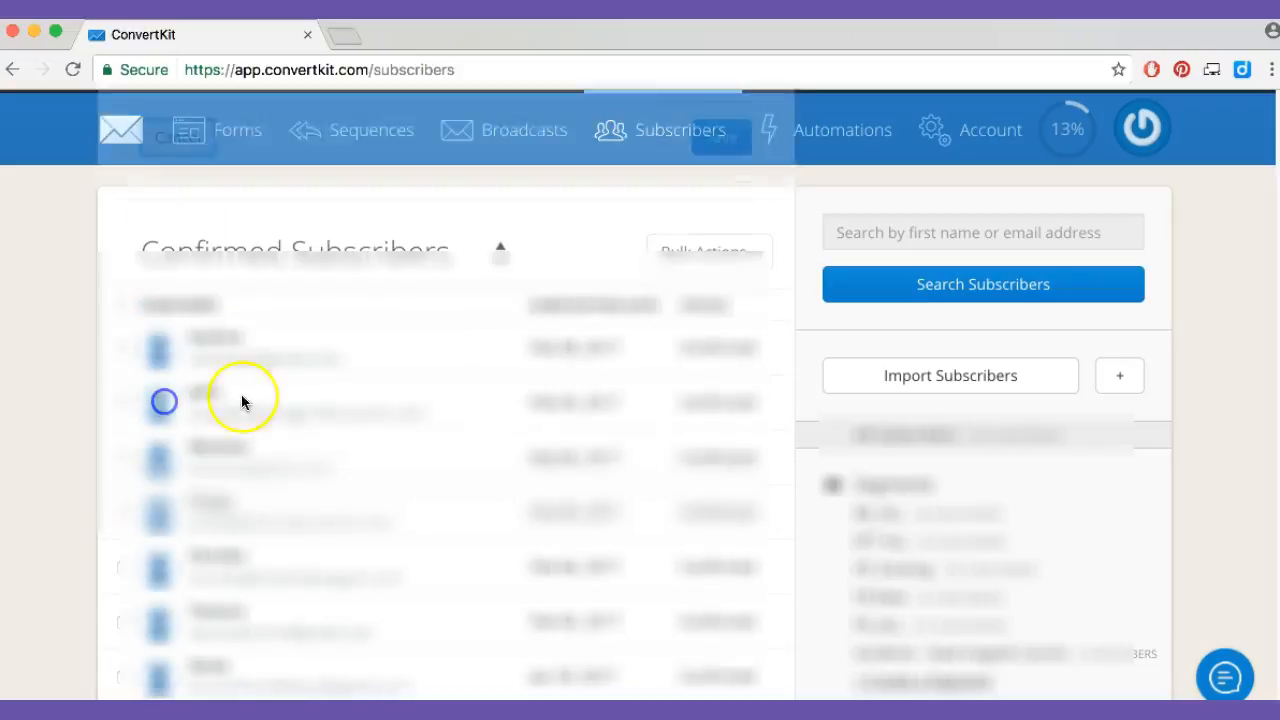
Start a new automation rule, examine its available triggers and actions, and try to save it with none selected
{"action": "left_click", "coordinate": [850, 134]}
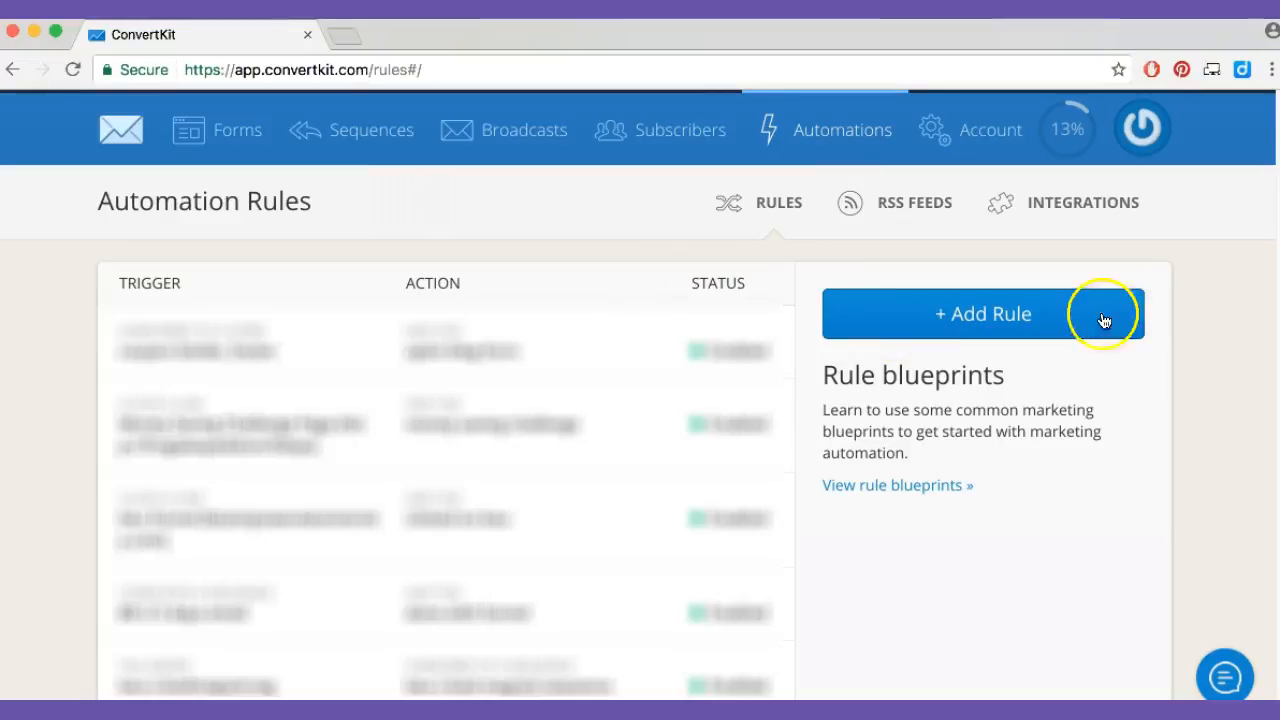
{"action": "left_click", "coordinate": [1033, 327]}
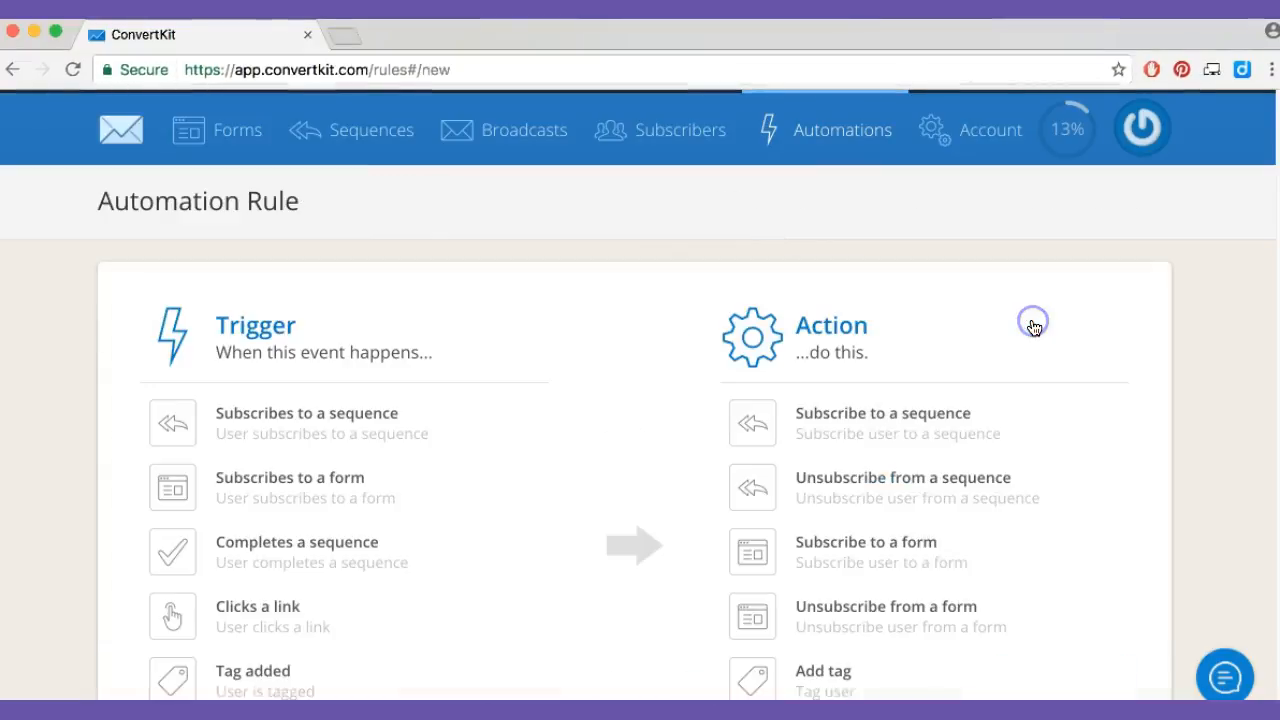
{"action": "scroll", "coordinate": [332, 590], "scroll_direction": "down", "scroll_amount": 3}
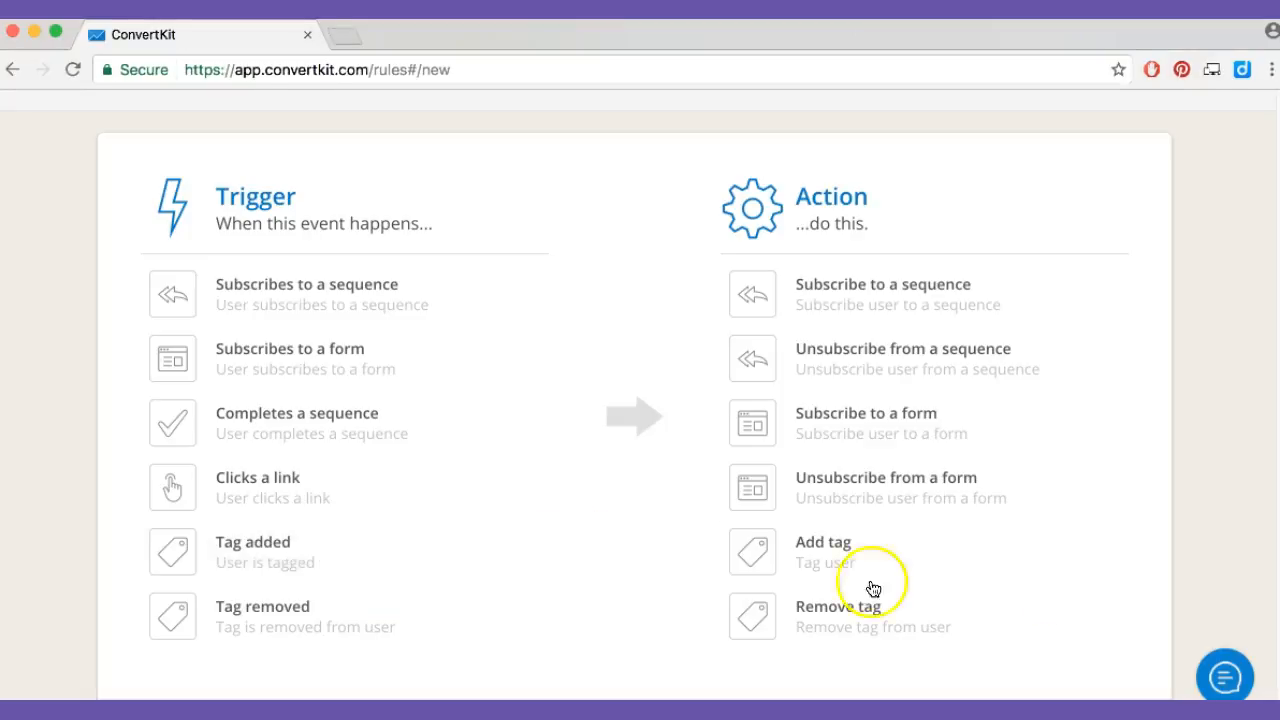
{"action": "scroll", "coordinate": [1088, 590], "scroll_direction": "down", "scroll_amount": 2}
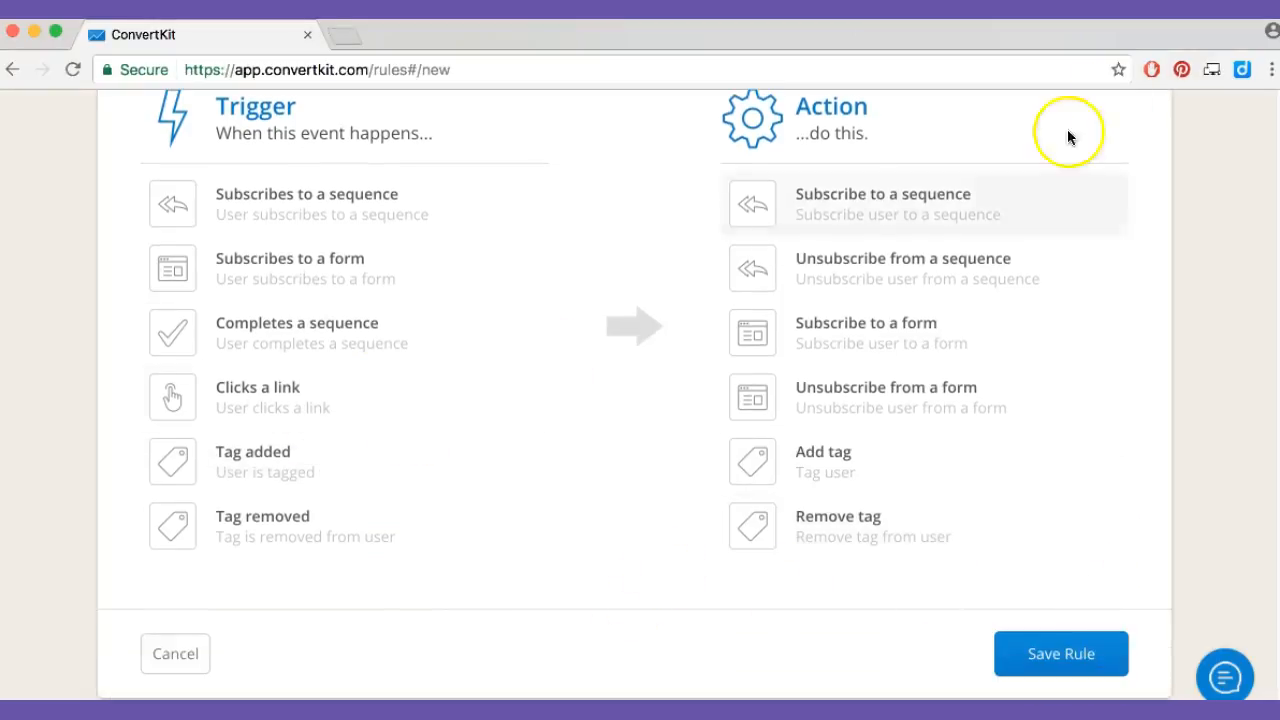
{"action": "left_click", "coordinate": [1073, 666]}
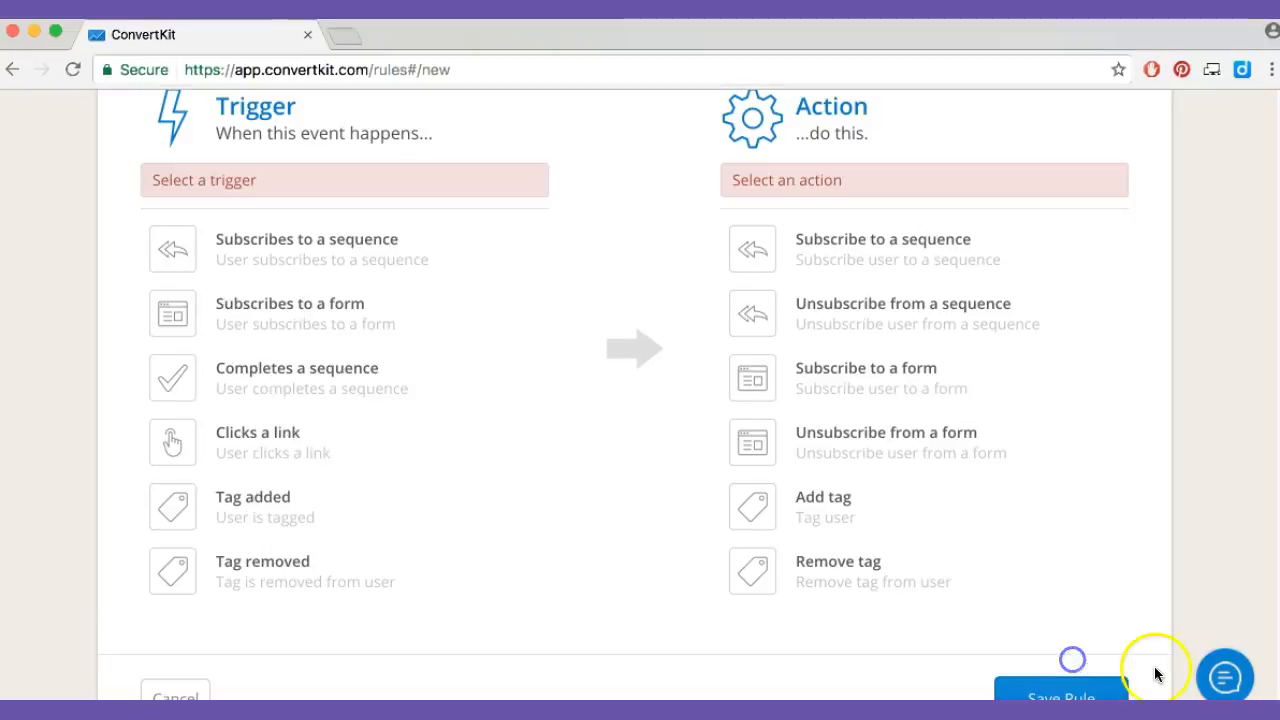
Choose Clicks a link as the automation rule's trigger and start editing its destination URL
{"action": "left_click", "coordinate": [218, 455]}
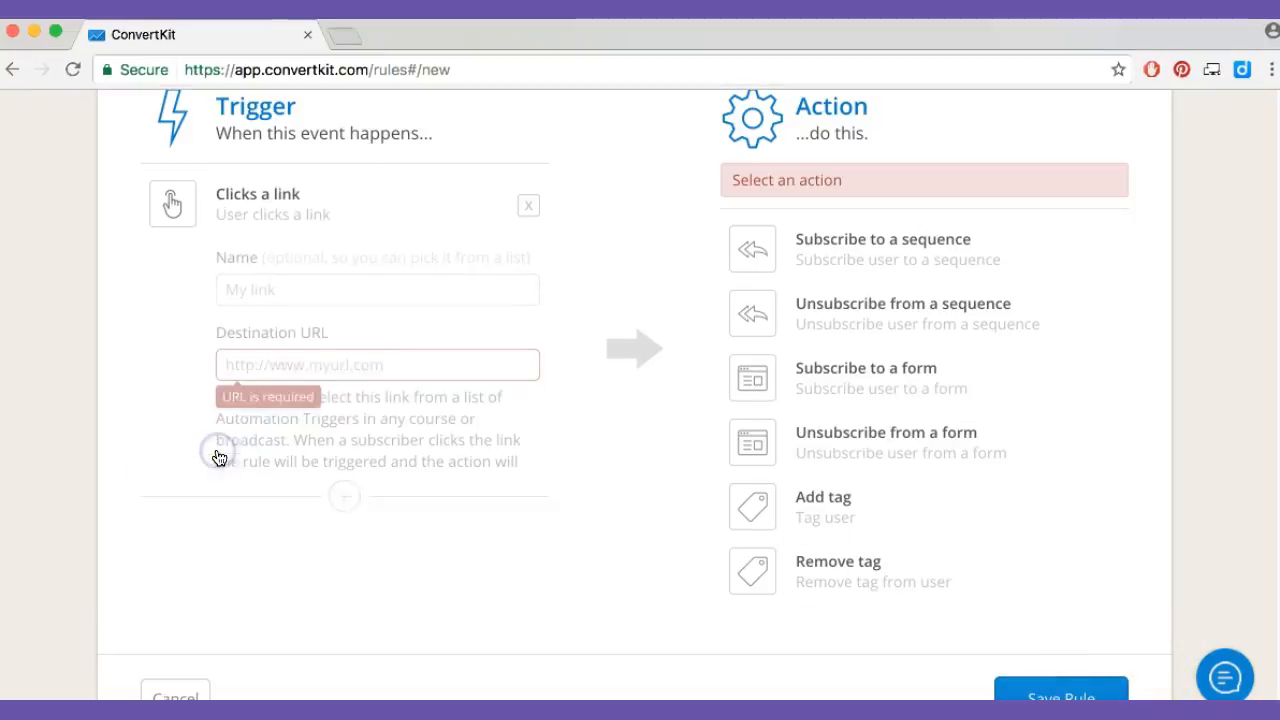
{"action": "left_click", "coordinate": [393, 365]}
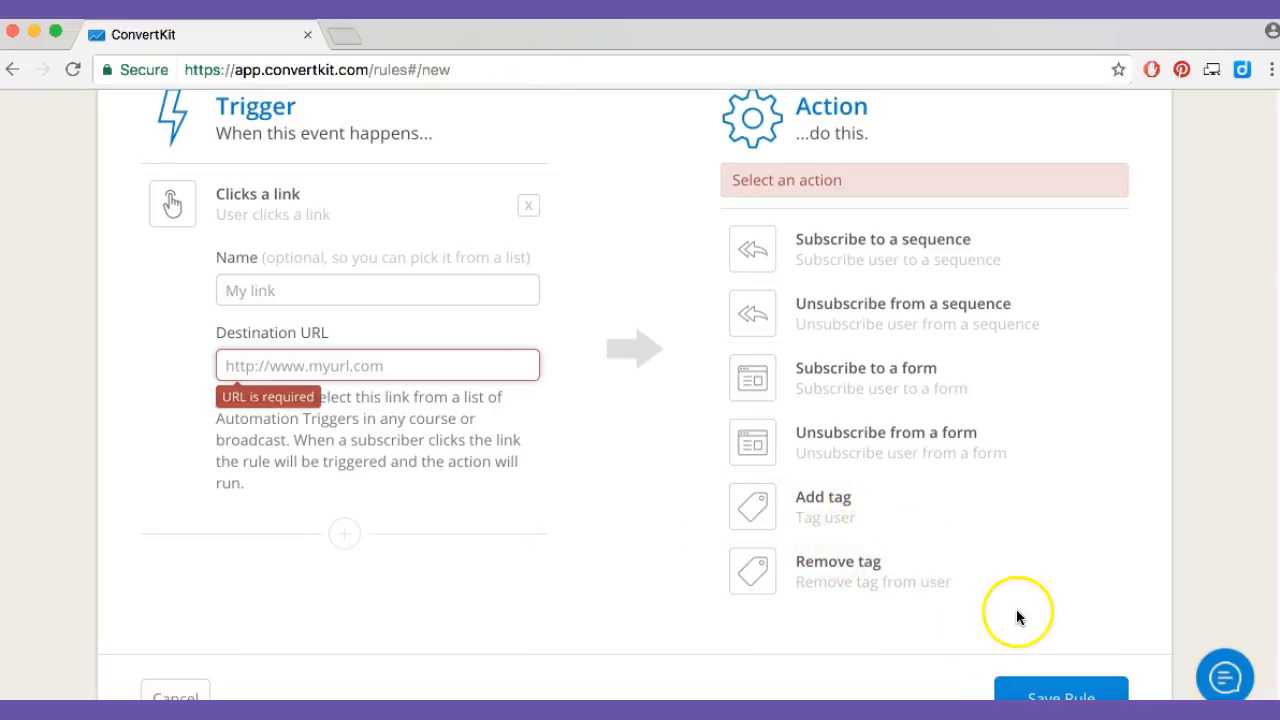
{"action": "scroll", "coordinate": [1016, 611], "scroll_direction": "up", "scroll_amount": 3}
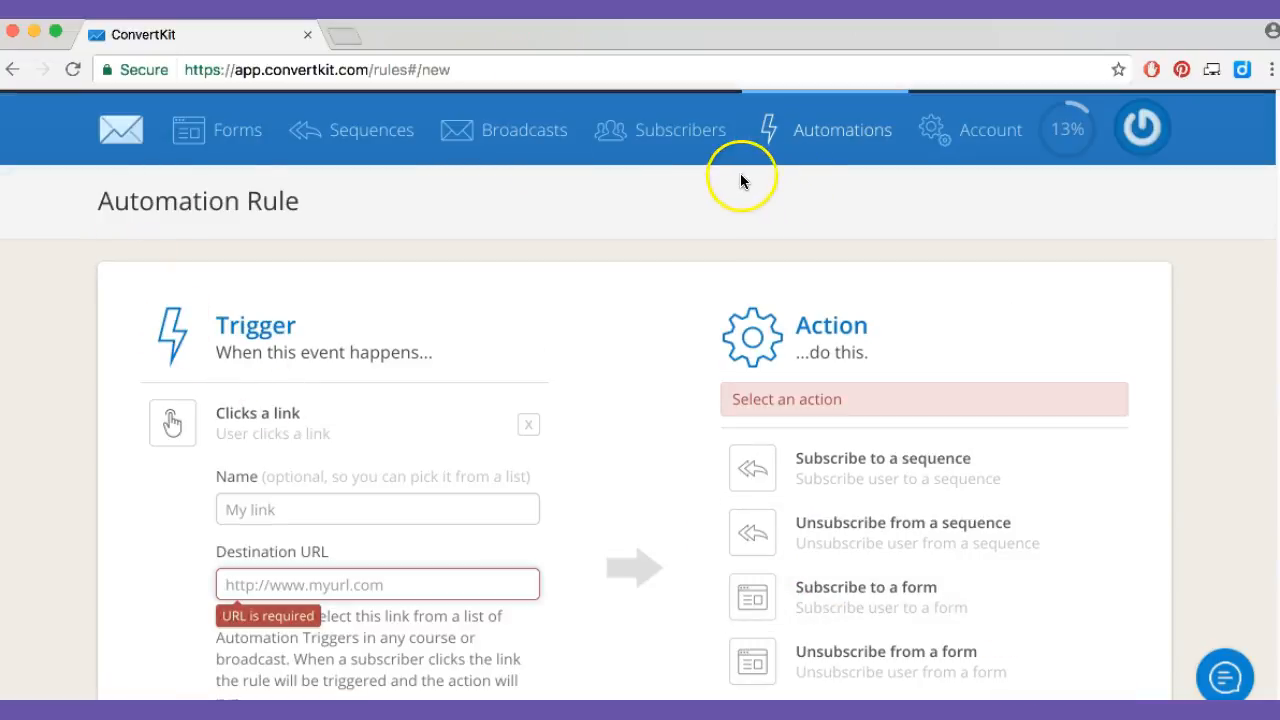
Create a new broadcast and advance through its recipients and content stages to the preview, leaving the email content empty
{"action": "left_click", "coordinate": [526, 140]}
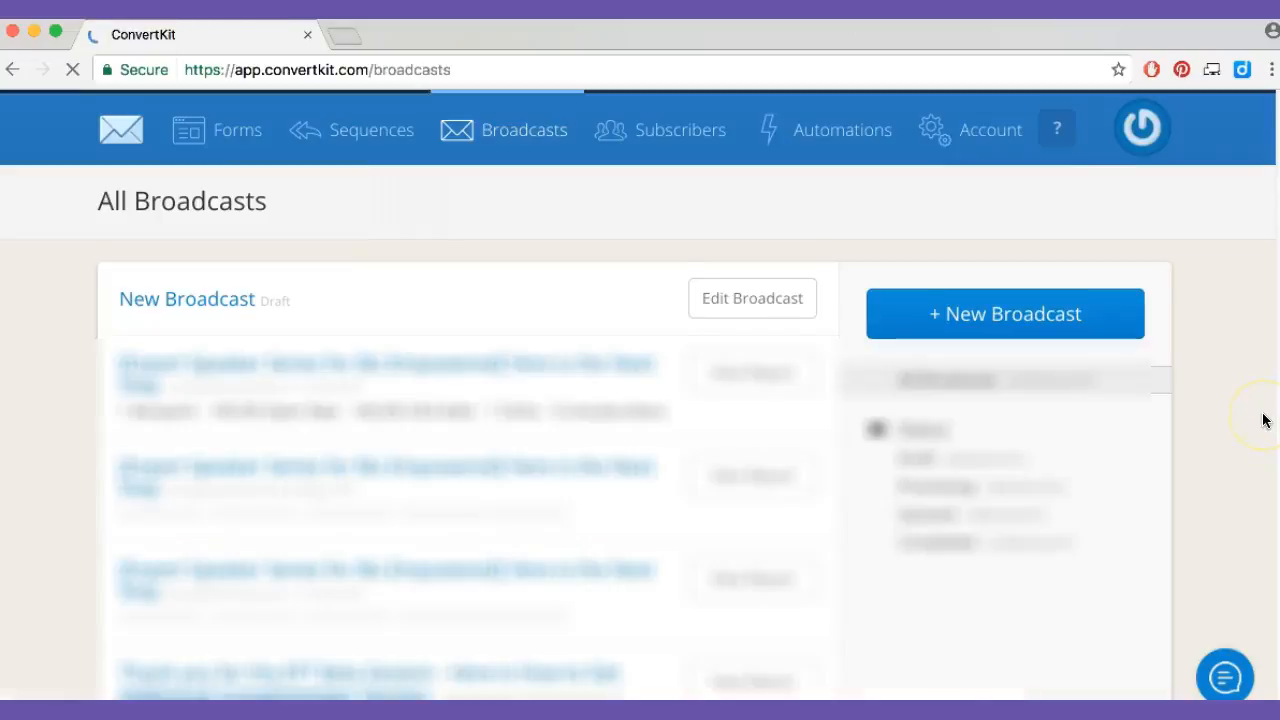
{"action": "left_click", "coordinate": [957, 328]}
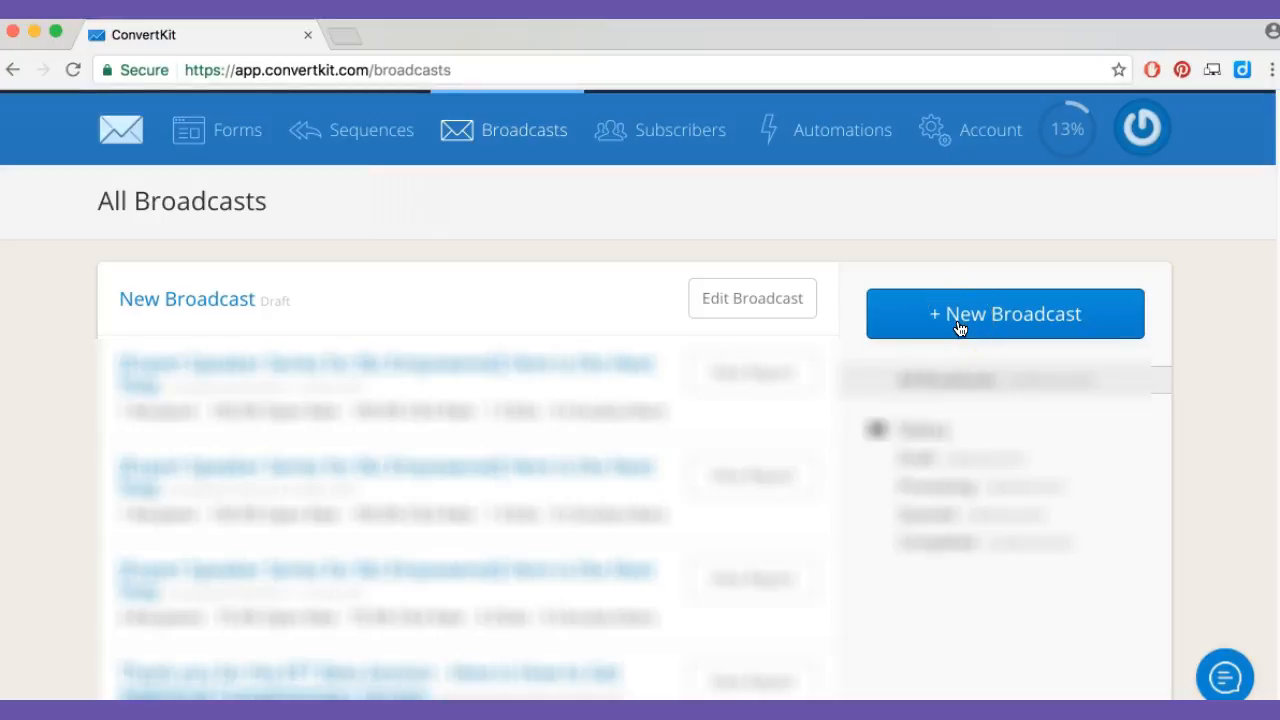
{"action": "left_click", "coordinate": [998, 328]}
{"action": "left_click", "coordinate": [557, 651]}
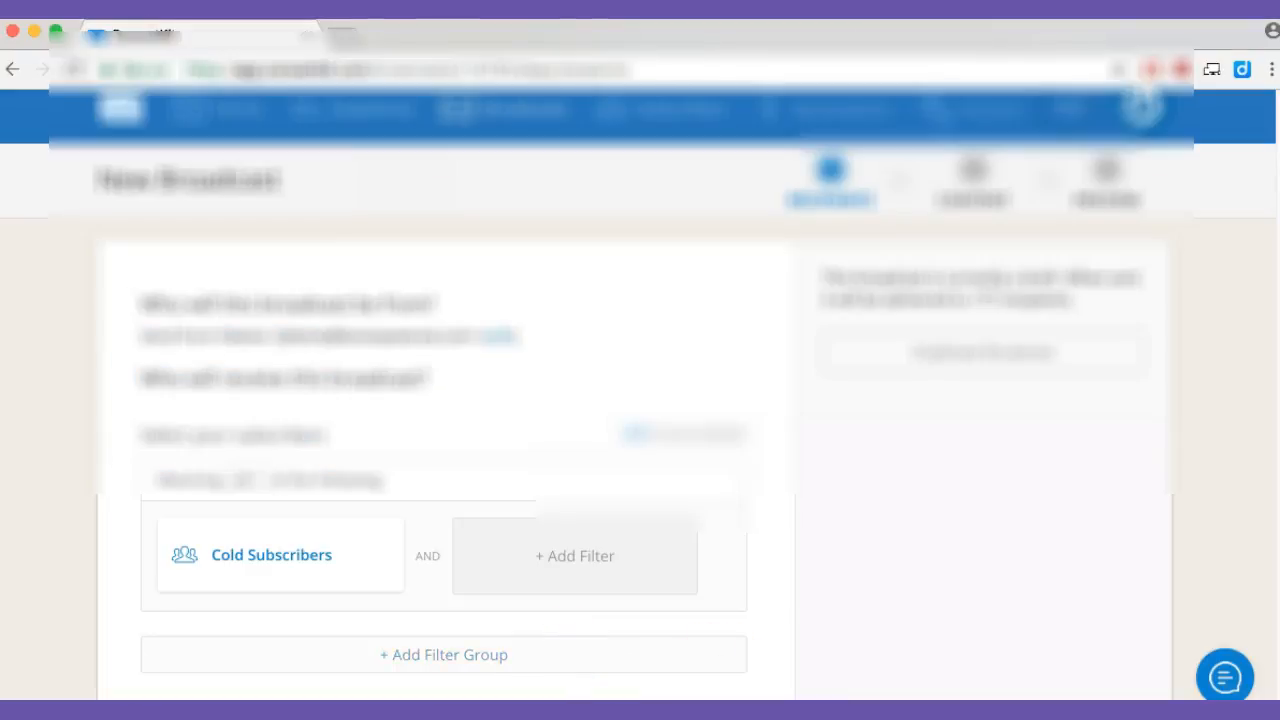
{"action": "scroll", "coordinate": [1100, 575], "scroll_direction": "down", "scroll_amount": 3}
{"action": "left_click", "coordinate": [1055, 636]}
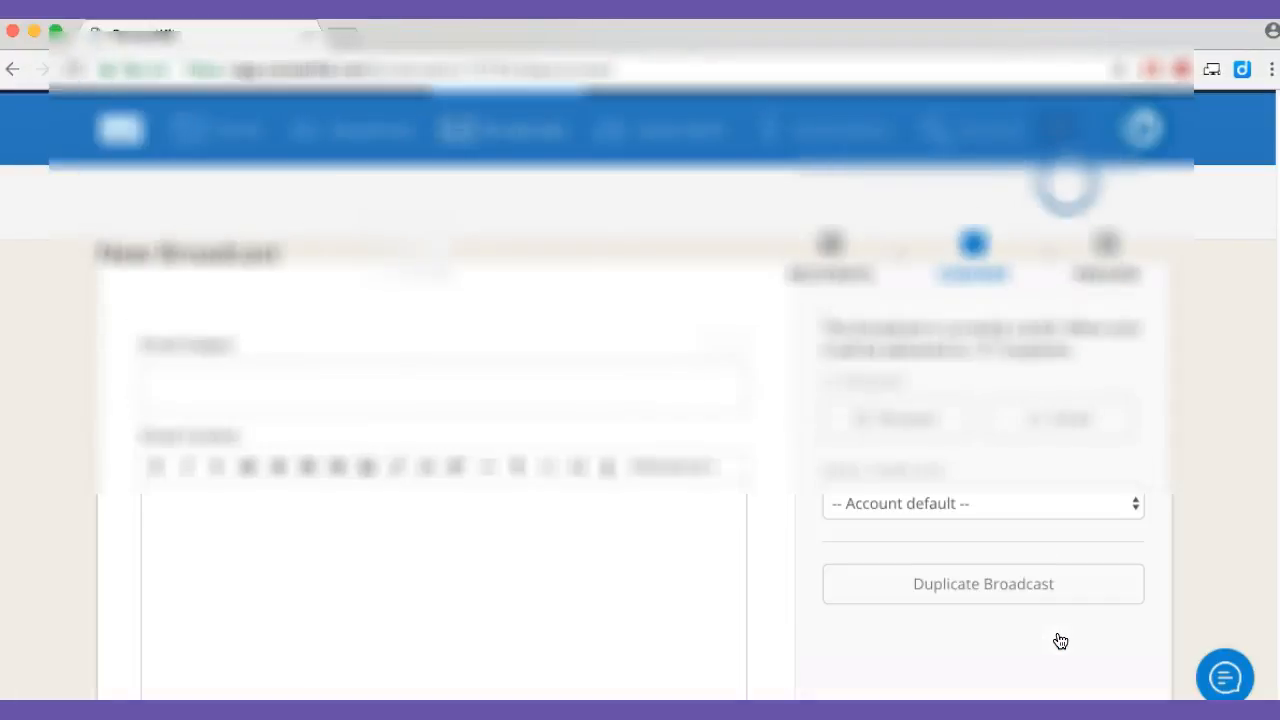
{"action": "scroll", "coordinate": [1060, 630], "scroll_direction": "down", "scroll_amount": 3}
{"action": "left_click", "coordinate": [1066, 611]}
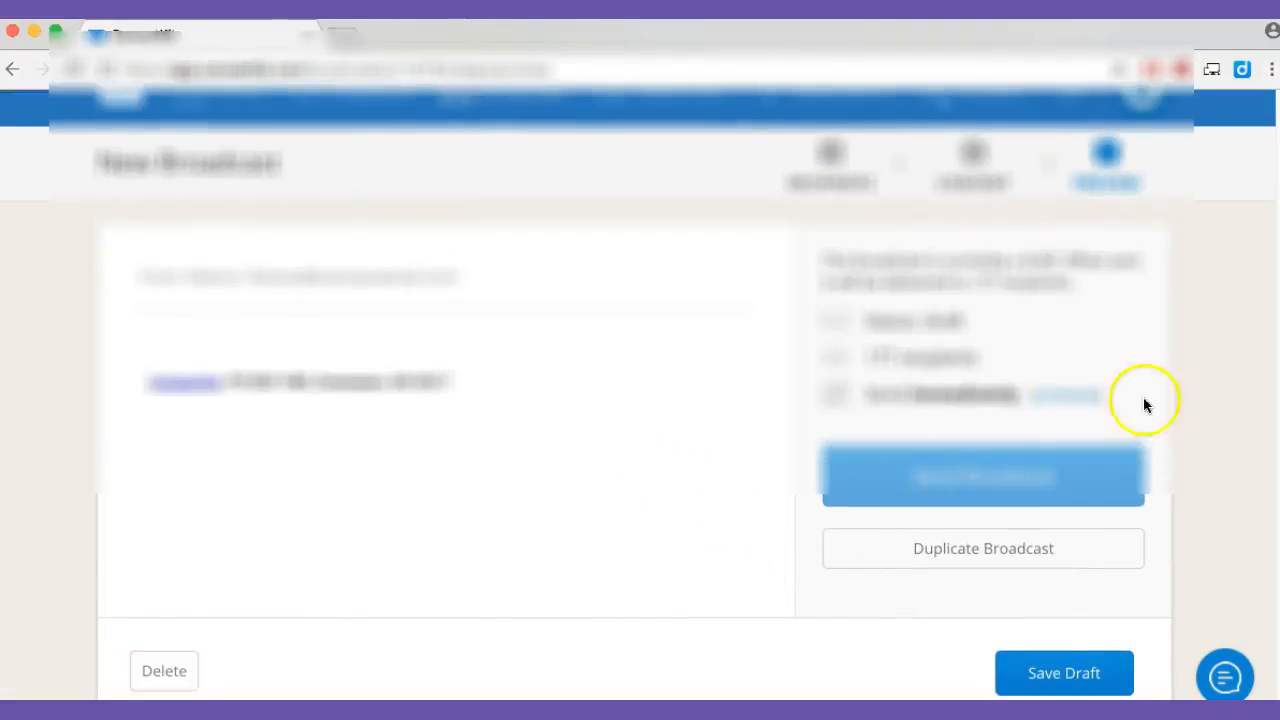
Set the broadcast to send on a chosen date at 1:05 AM instead of immediately
{"action": "left_click", "coordinate": [1078, 405]}
{"action": "left_click", "coordinate": [942, 586]}
{"action": "left_click", "coordinate": [943, 475]}
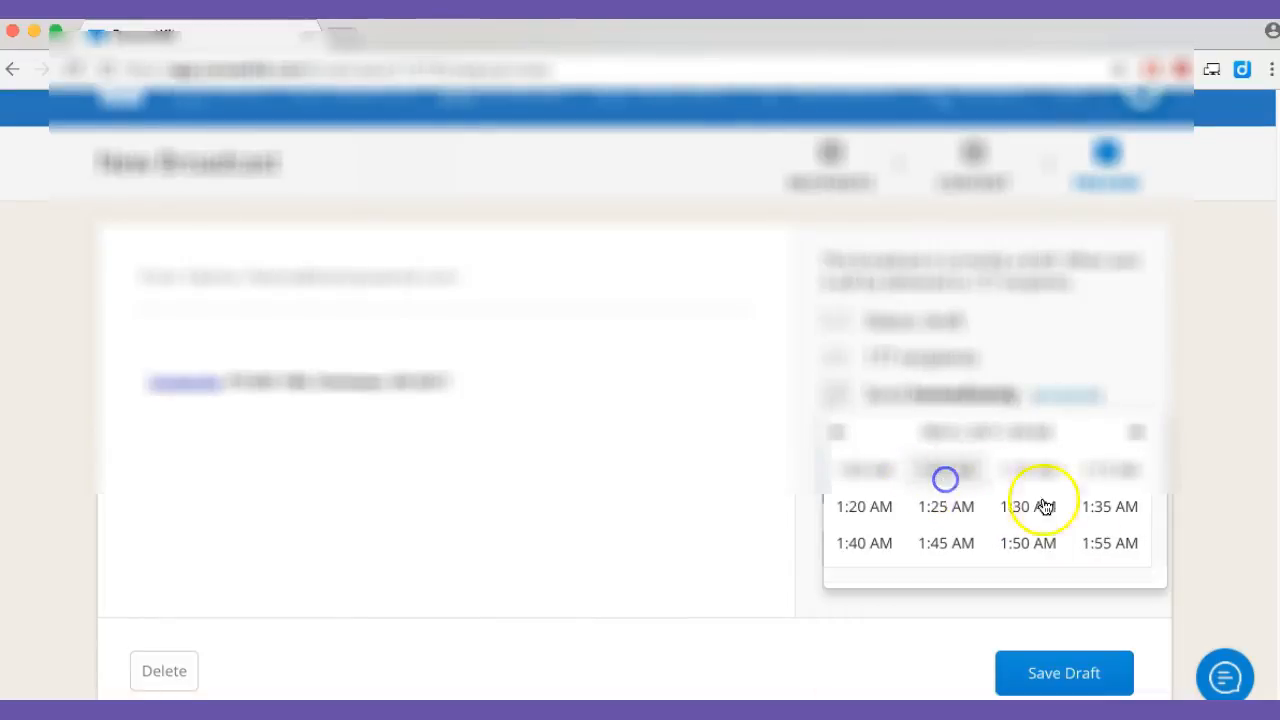
{"action": "left_click", "coordinate": [934, 479]}
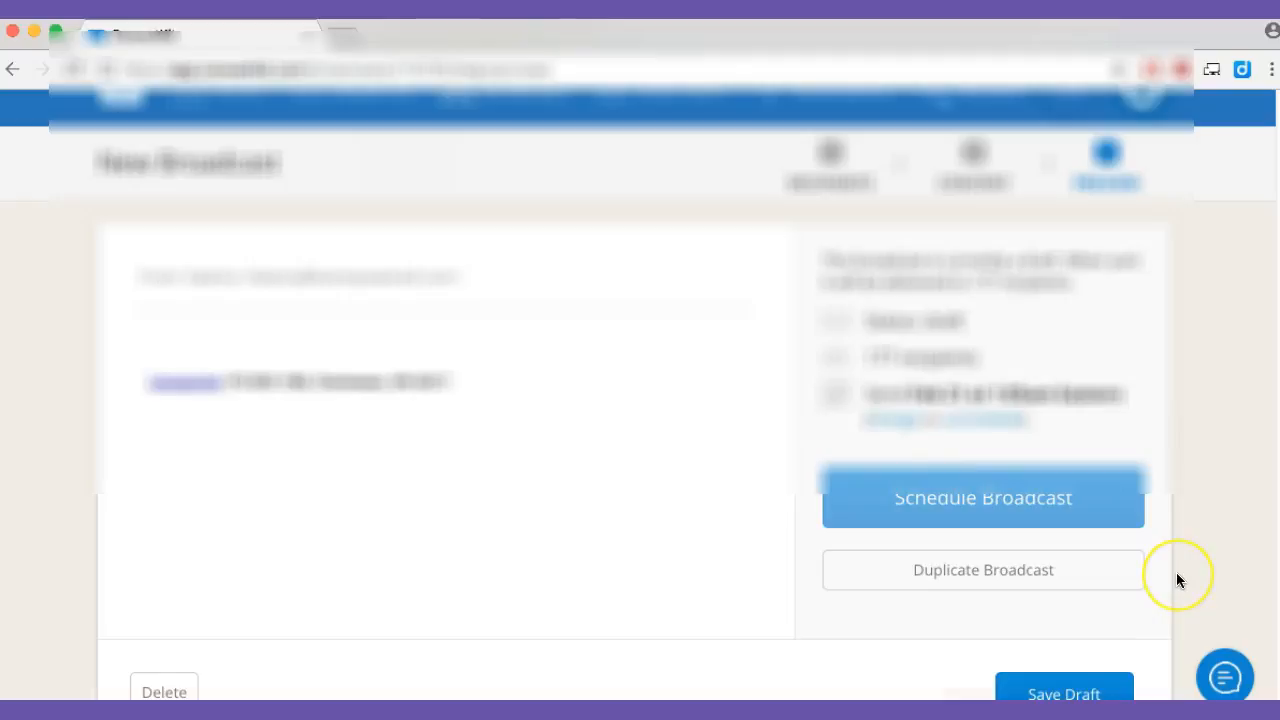